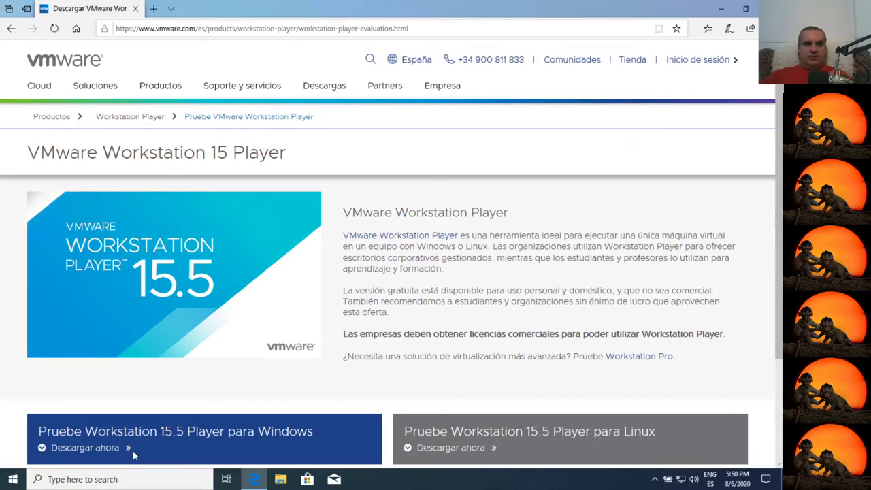
# - Download and save the Workstation 15.5 Player installer for Windows, and open the Downloads folder in File Explorer
pyautogui.click(102, 449)
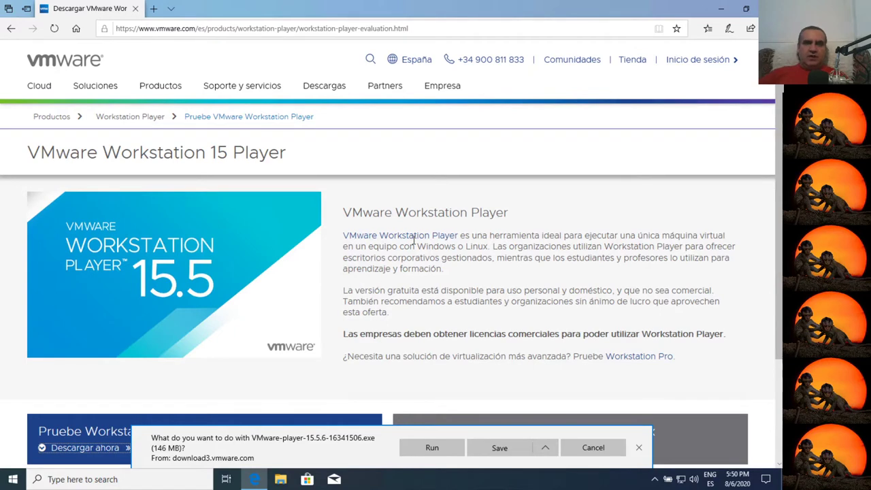
pyautogui.click(497, 448)
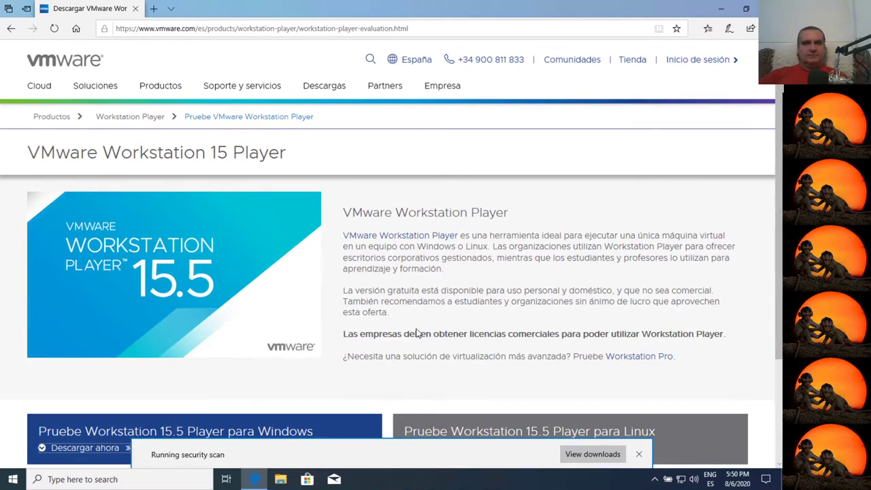
pyautogui.click(280, 479)
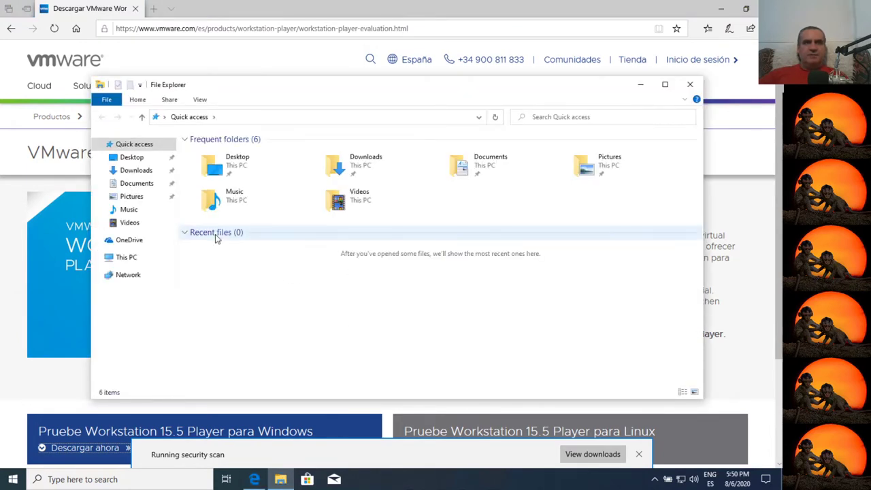
pyautogui.doubleClick(353, 173)
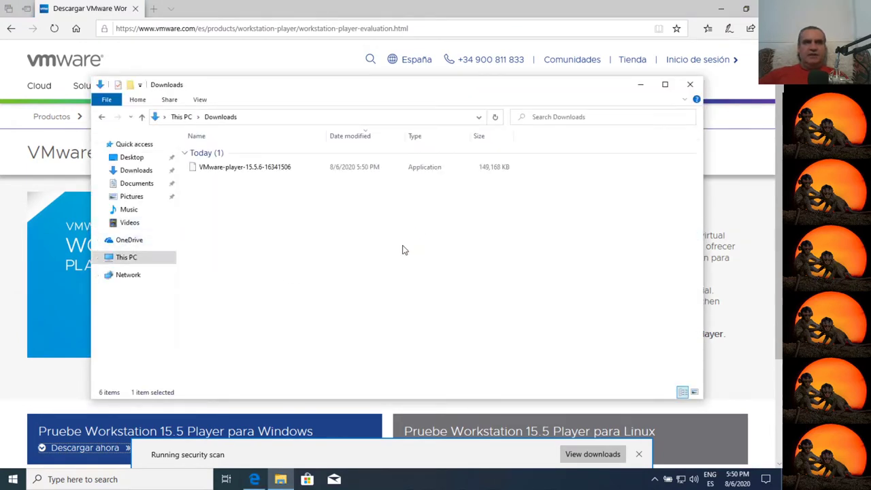
# - Launch the VMware-player-15.5.6-16341506 installer, allow it to make changes to the device, and minimize the Downloads window
pyautogui.click(259, 169)
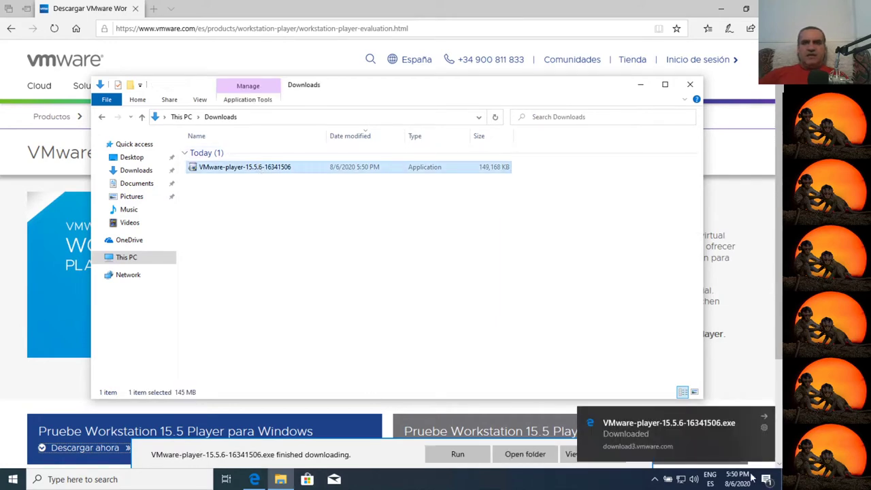
pyautogui.click(764, 415)
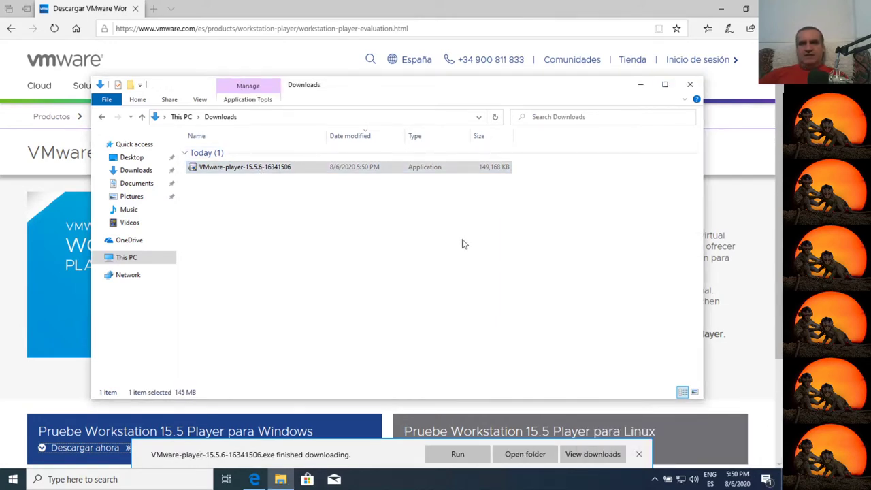
pyautogui.doubleClick(219, 170)
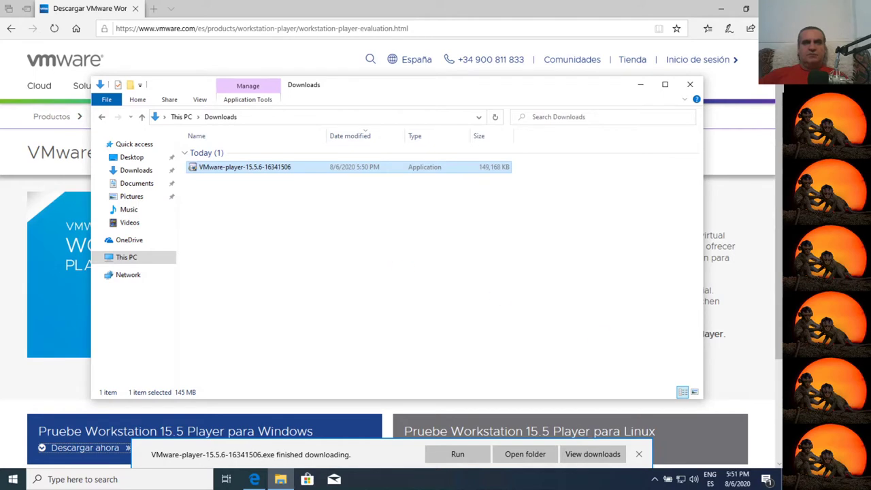
pyautogui.click(638, 454)
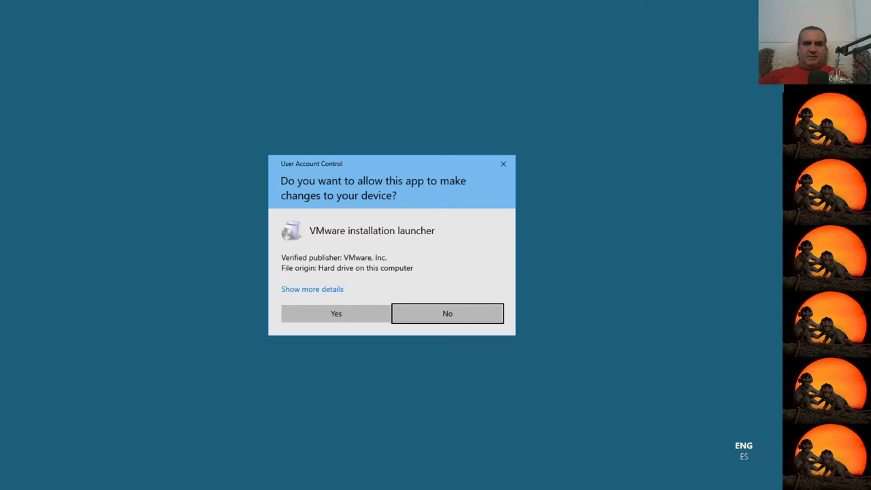
pyautogui.click(336, 315)
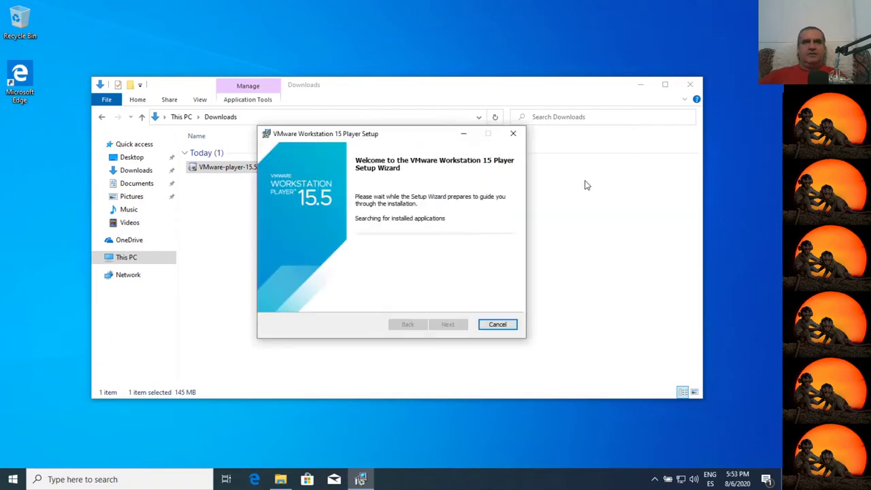
pyautogui.click(640, 85)
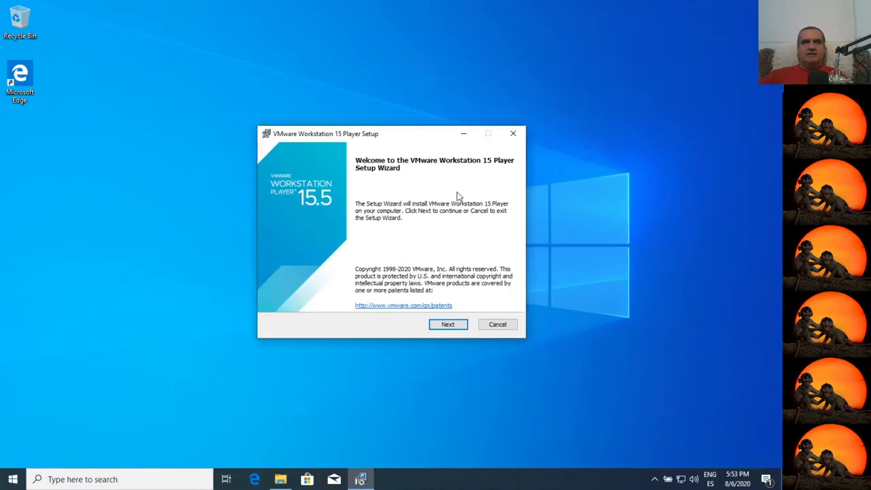
# - Begin the VMware Workstation 15 Player setup, review the license agreement to its end and accept its terms
pyautogui.click(448, 325)
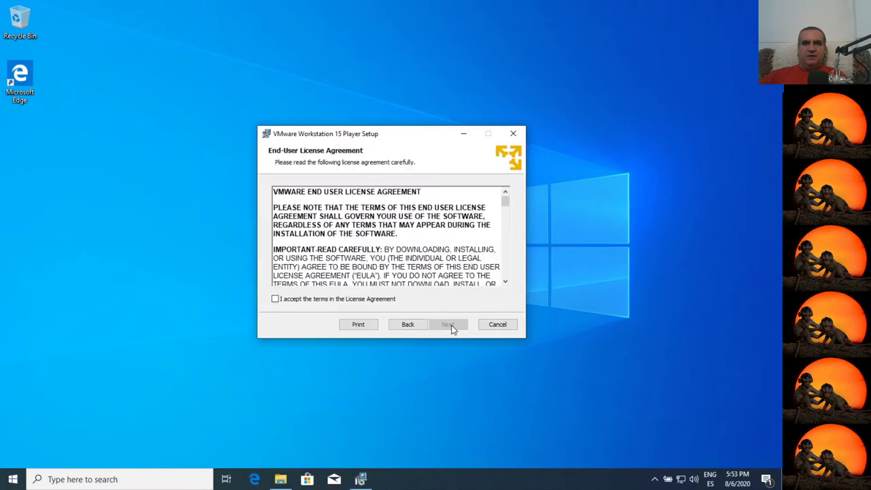
pyautogui.click(356, 299)
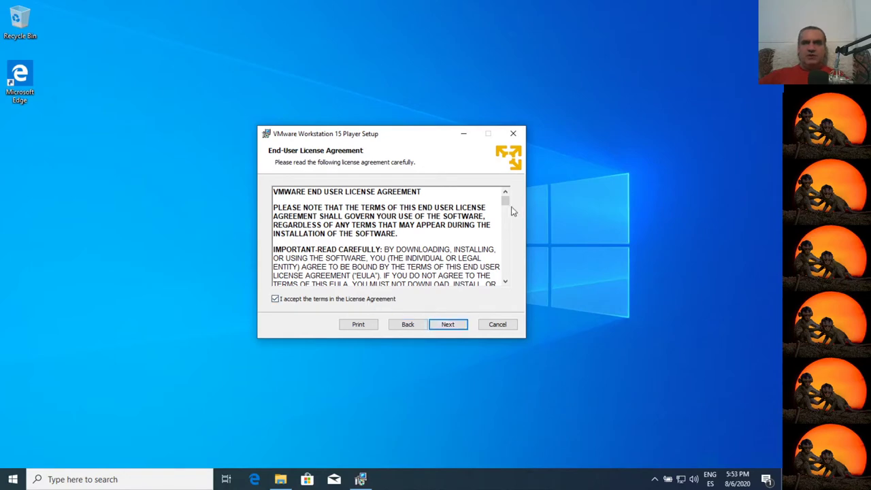
pyautogui.moveTo(506, 203); pyautogui.dragTo(507, 271)
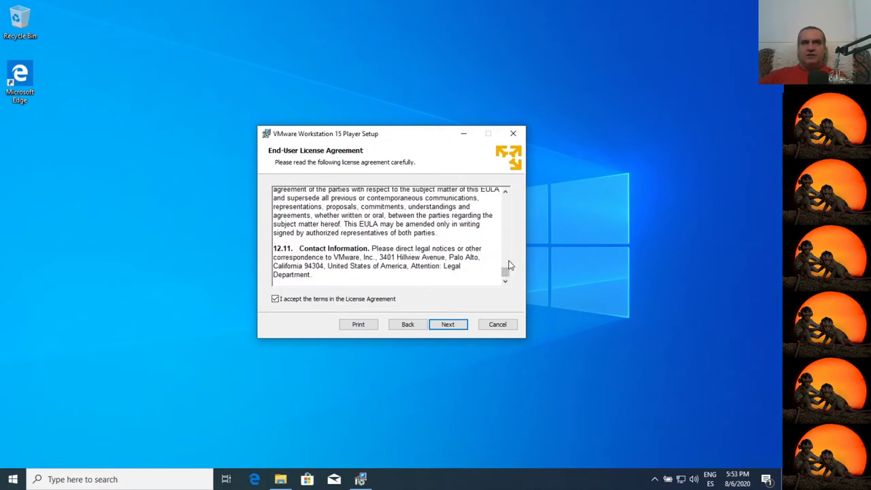
pyautogui.click(450, 329)
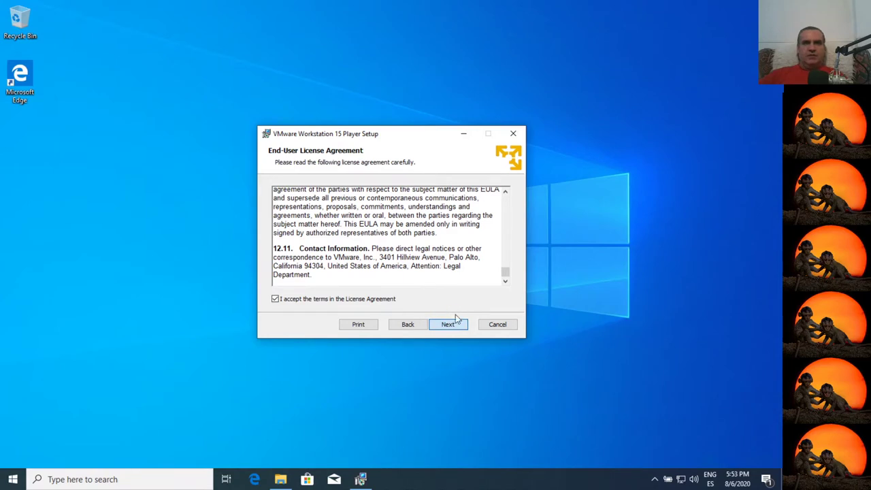
# - Include the Enhanced Keyboard Driver, keep the default user experience and shortcut options, and start installing VMware Workstation 15 Player
pyautogui.click(285, 217)
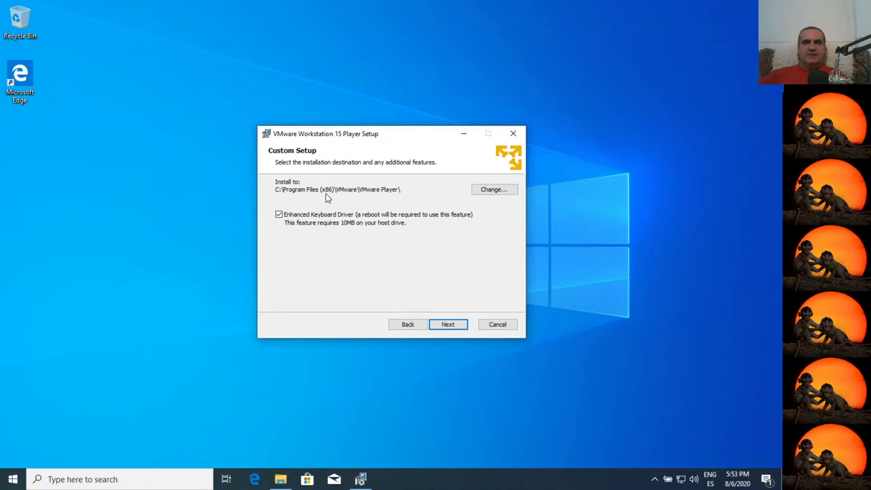
pyautogui.click(448, 325)
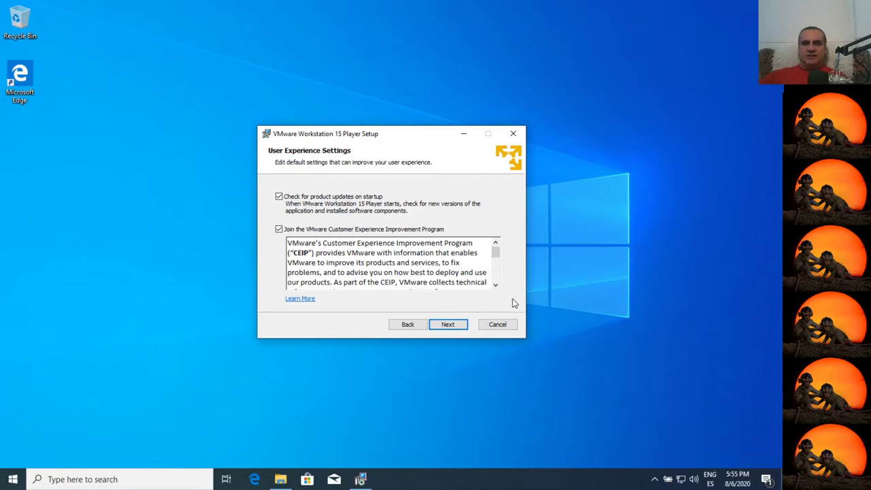
pyautogui.click(447, 325)
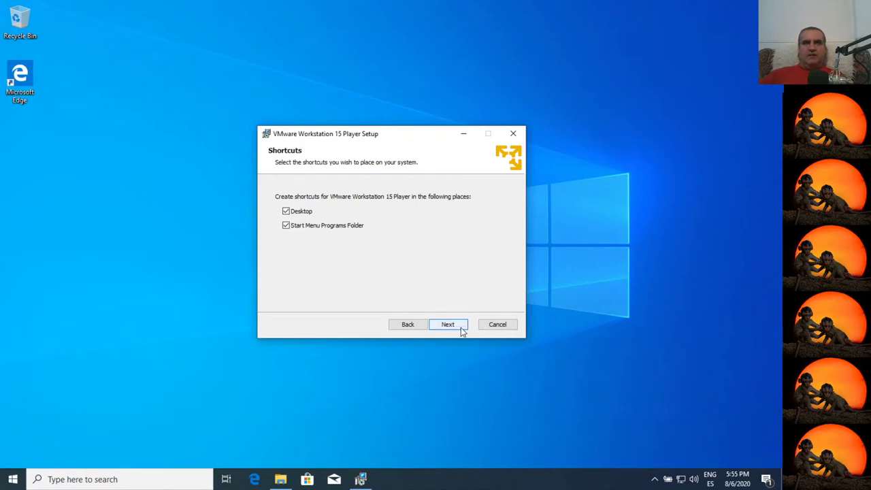
pyautogui.click(456, 326)
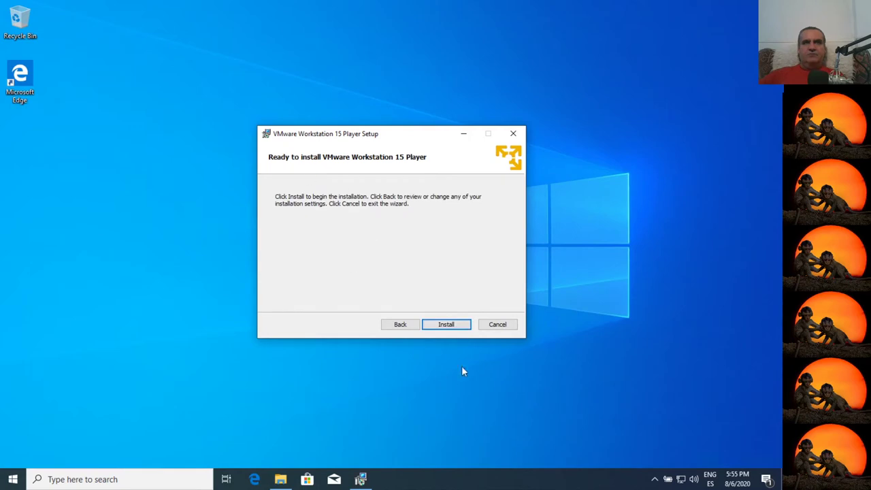
pyautogui.click(451, 328)
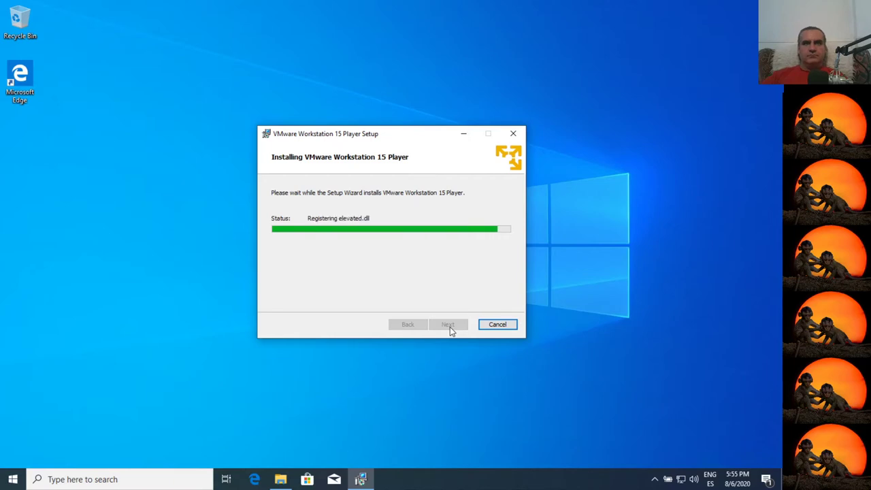
# - Open the Network and Sharing Center from the Windows network status settings to view the active networks
pyautogui.rightClick(675, 479)
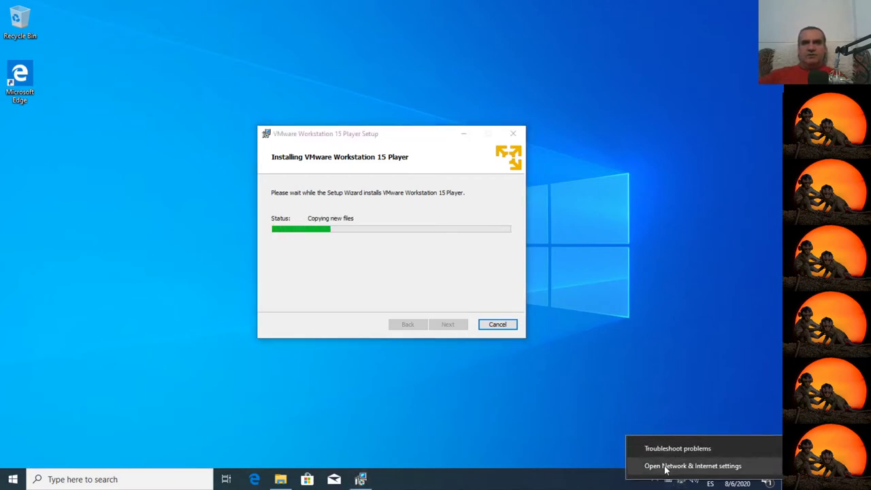
pyautogui.click(668, 467)
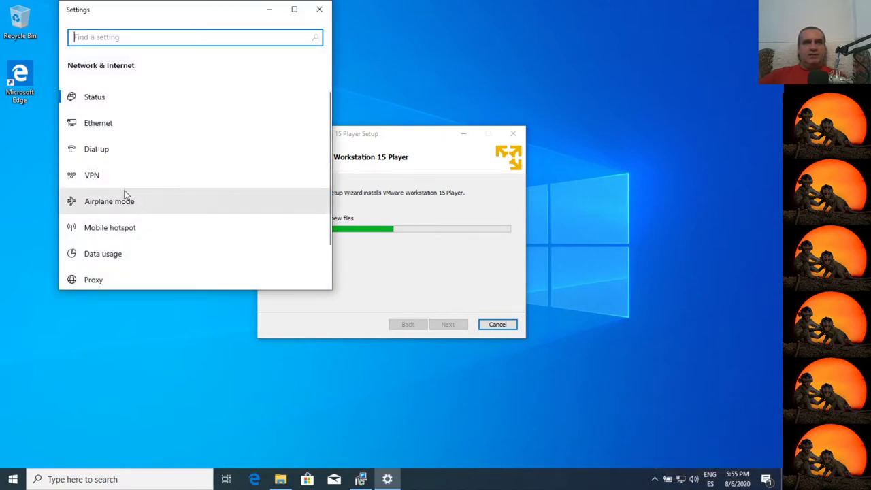
pyautogui.click(102, 99)
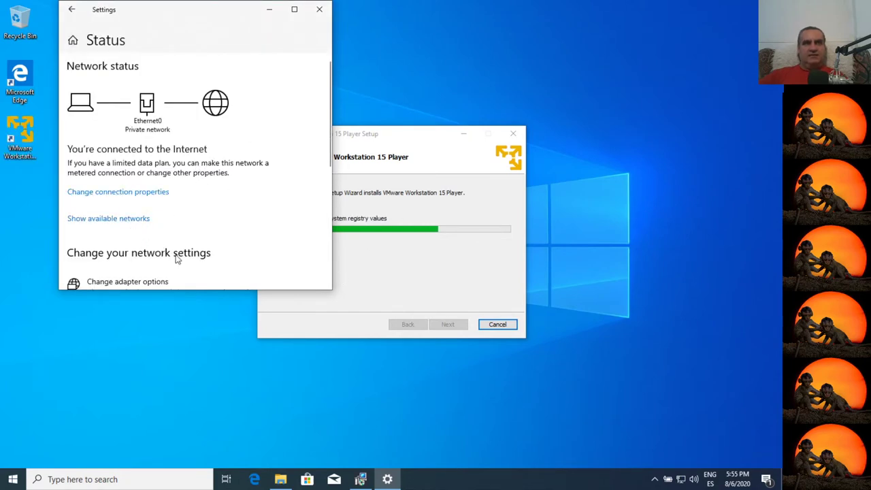
pyautogui.scroll(-1, 145, 273)
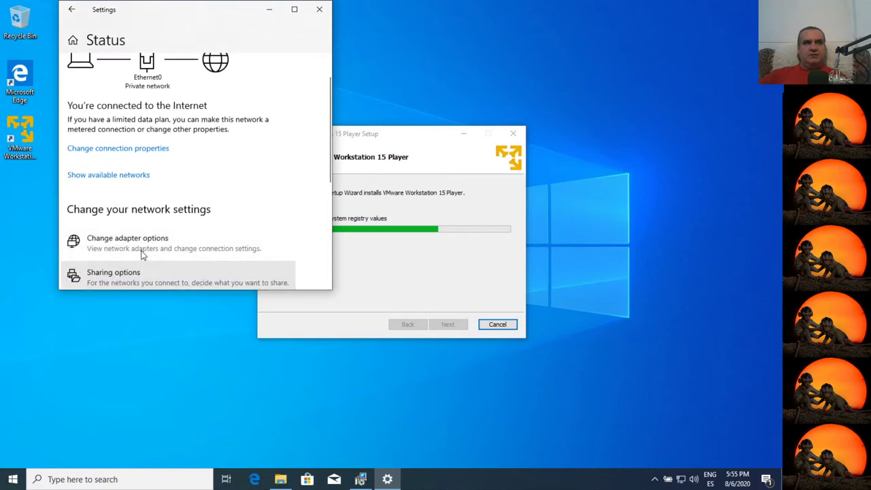
pyautogui.click(156, 249)
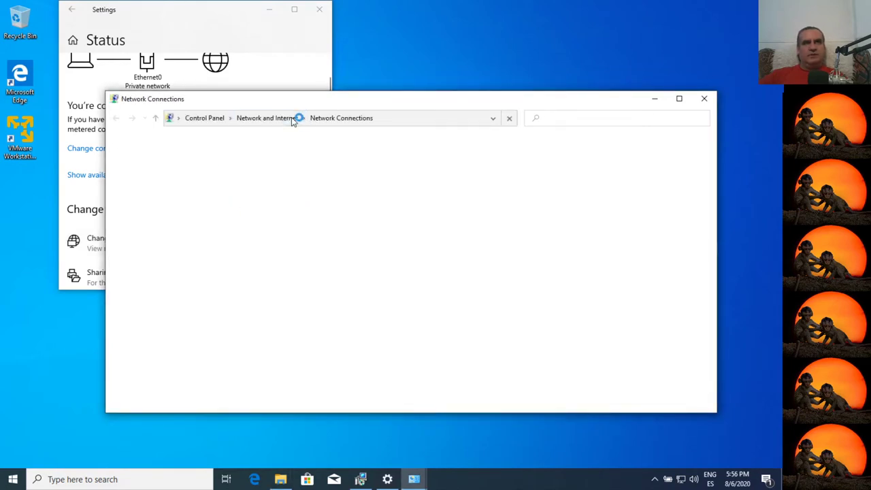
pyautogui.click(291, 119)
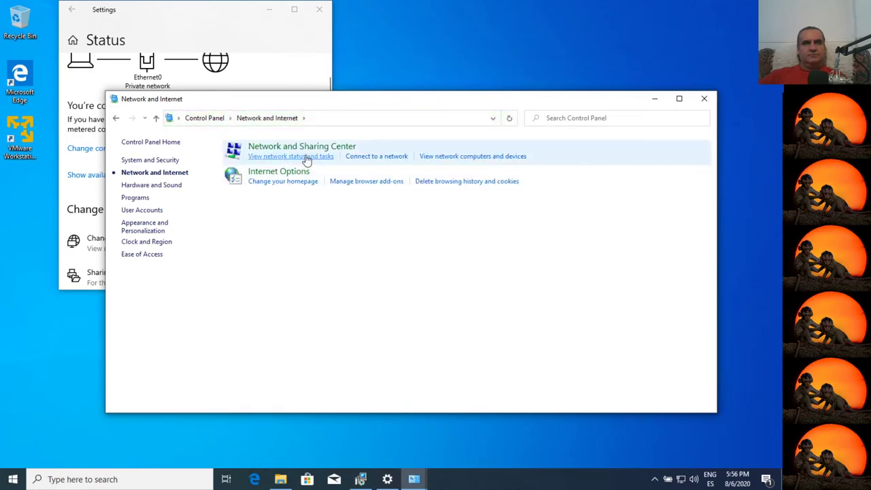
pyautogui.click(310, 157)
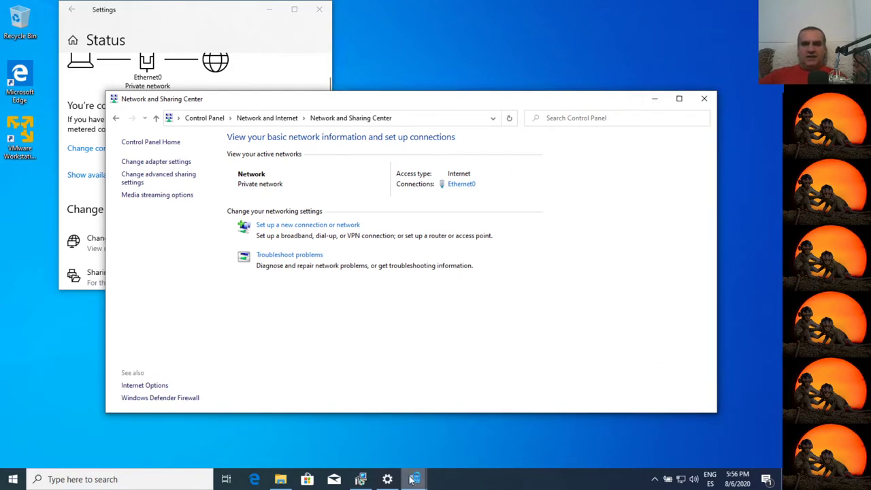
# - Move the VMware setup window aside and refresh the Network and Sharing Center while checking the installation progress
pyautogui.click(362, 479)
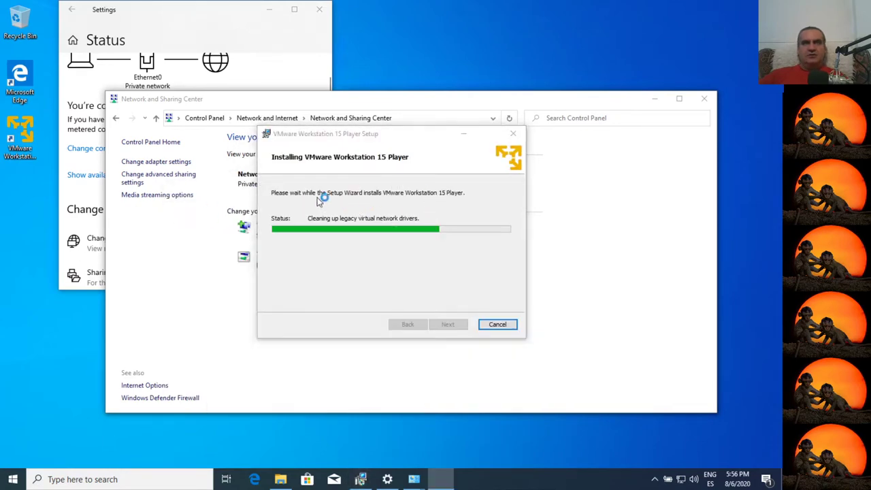
pyautogui.moveTo(392, 139); pyautogui.dragTo(616, 221)
pyautogui.click(508, 117)
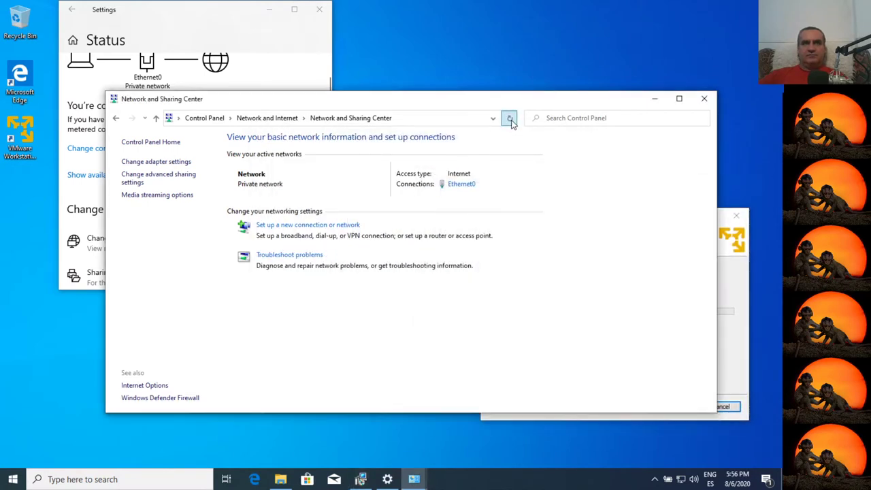
pyautogui.click(735, 344)
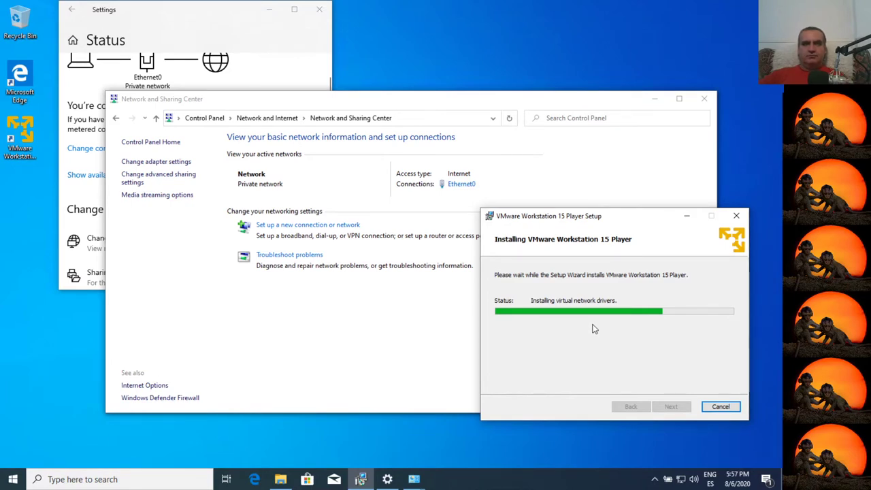
pyautogui.click(510, 119)
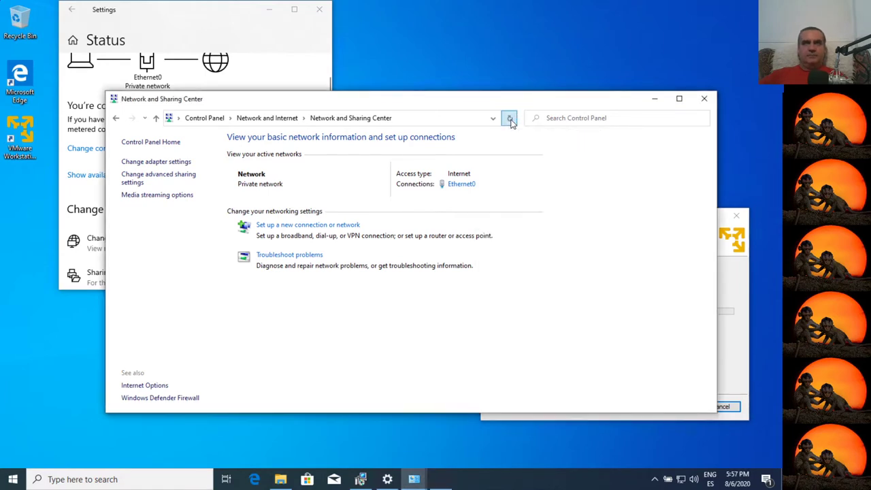
pyautogui.click(739, 321)
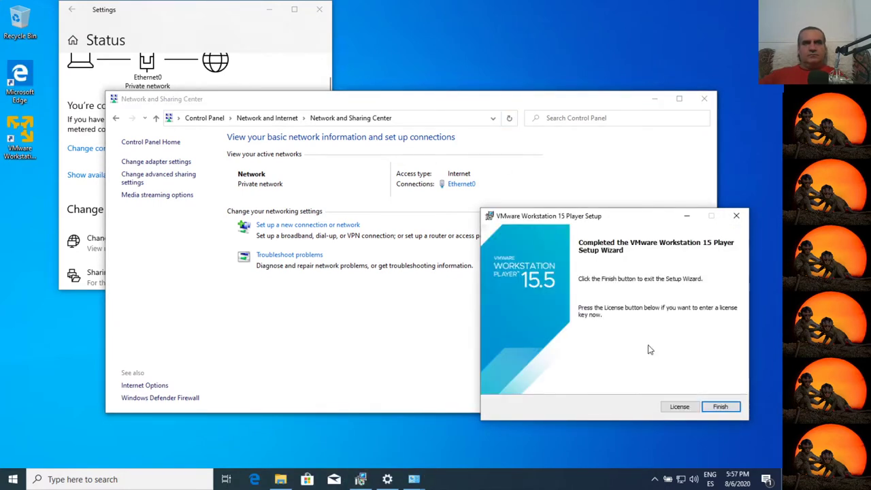
# - Finish the VMware Workstation 15 Player setup wizard and restart Windows to apply the changes
pyautogui.click(719, 407)
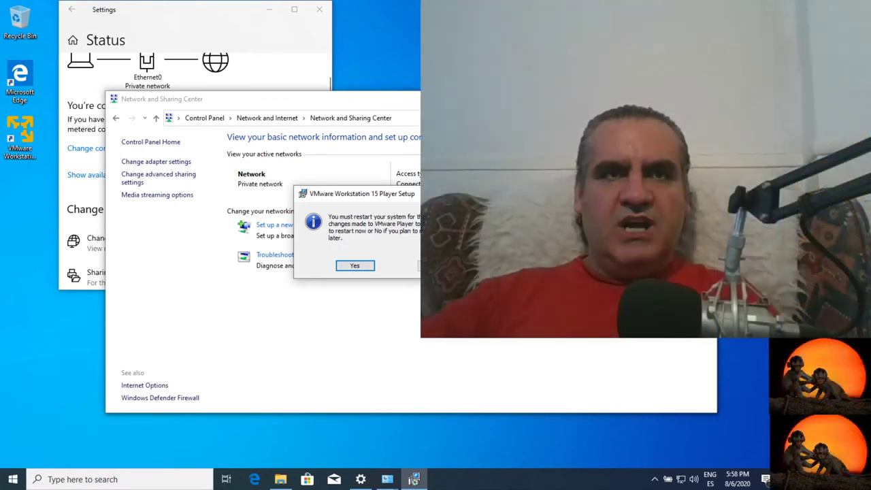
pyautogui.click(354, 266)
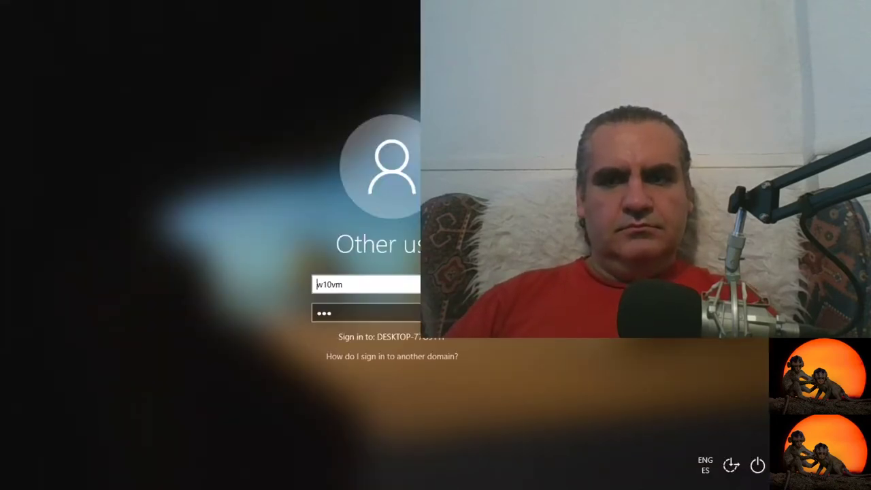
# - Sign in to Windows with the account password and open the Ethernet page of the Network & Internet settings
pyautogui.press('Return')
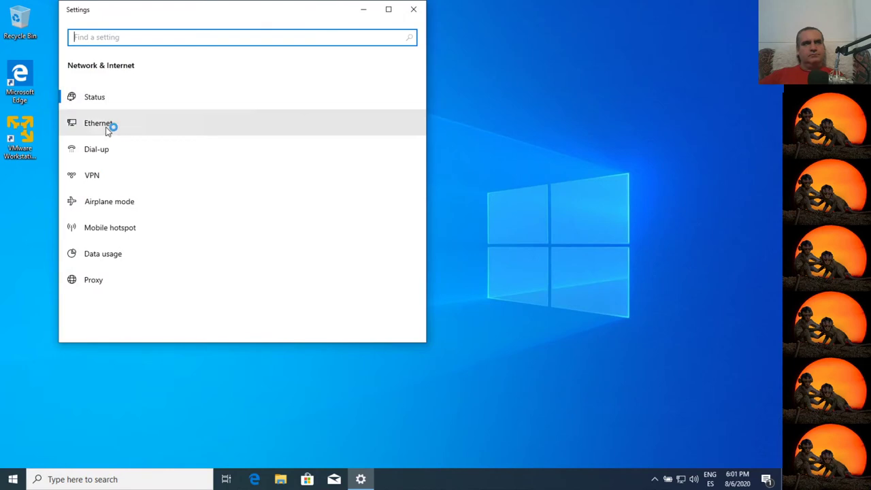
pyautogui.click(111, 124)
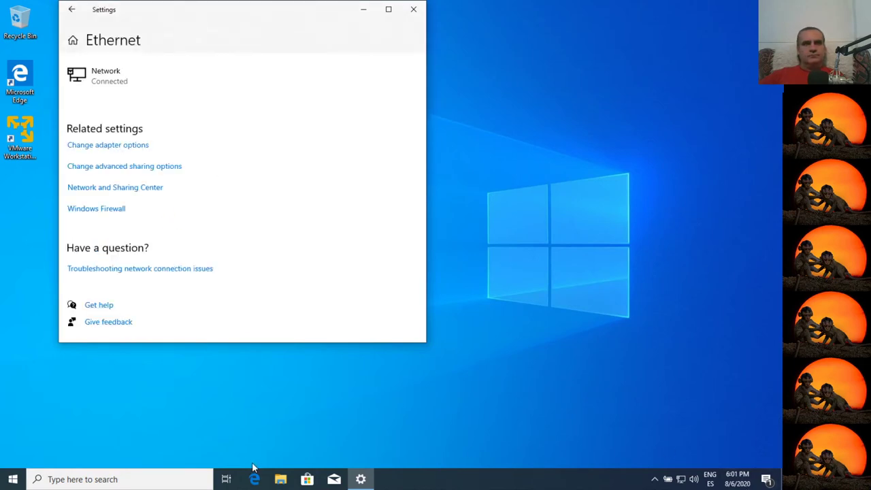
# - Open the network adapter options and inspect the Ethernet0, VMnet8 and VMnet1 connections
pyautogui.click(107, 145)
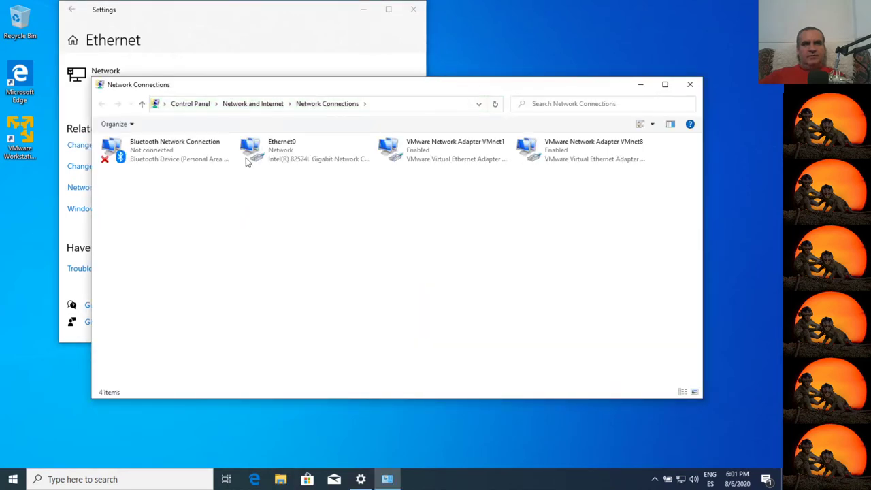
pyautogui.click(278, 162)
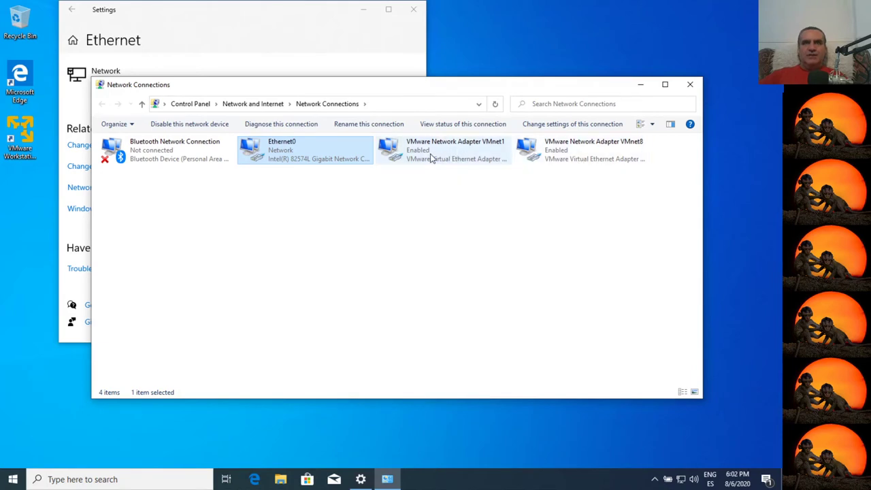
pyautogui.click(589, 156)
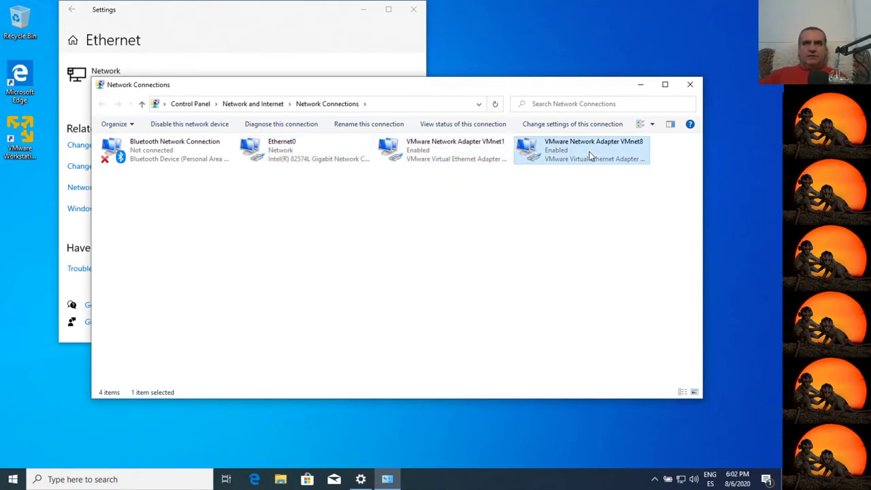
pyautogui.click(438, 148)
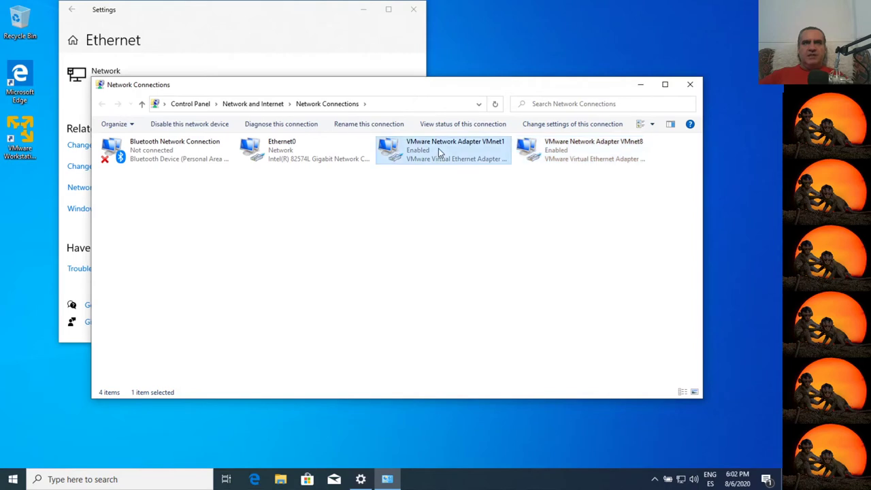
# - Rename the VMware Network Adapter VMnet8 connection as NAT
pyautogui.click(559, 158)
pyautogui.click(575, 159)
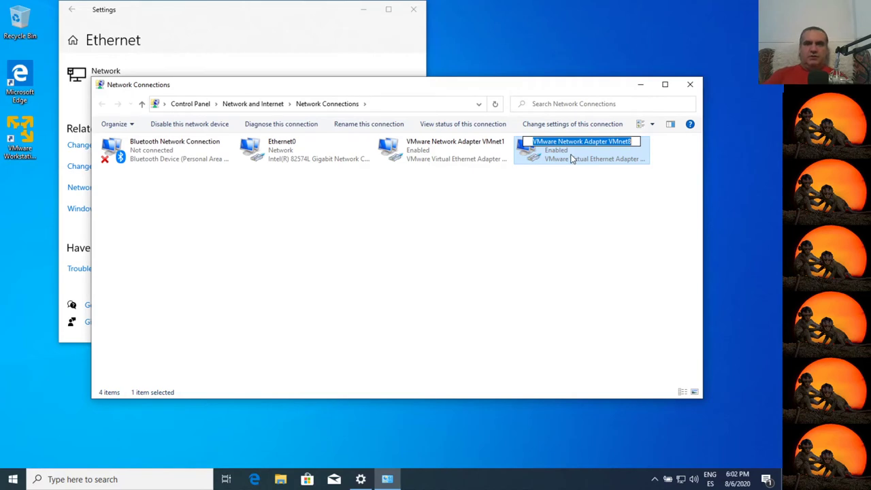
pyautogui.write('NAT')
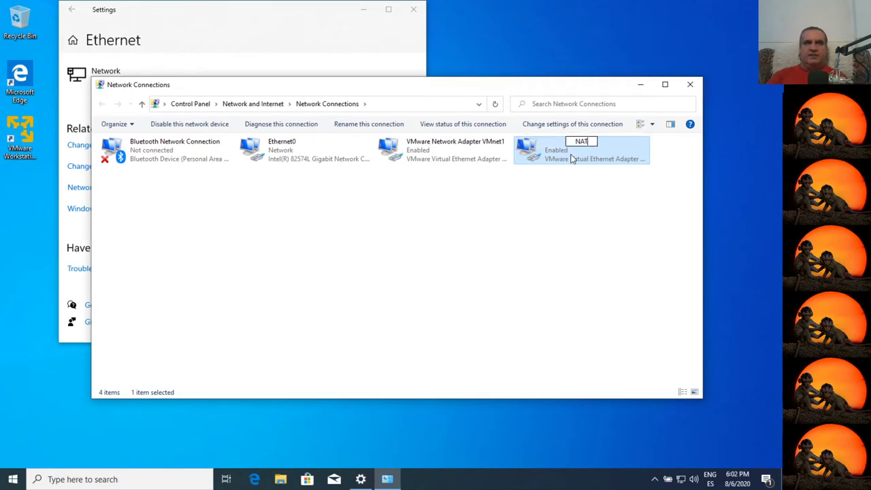
# - Rename the VMware Network Adapter VMnet1 connection as HOST-ONLY
pyautogui.hotkey('shift', 'Tab')
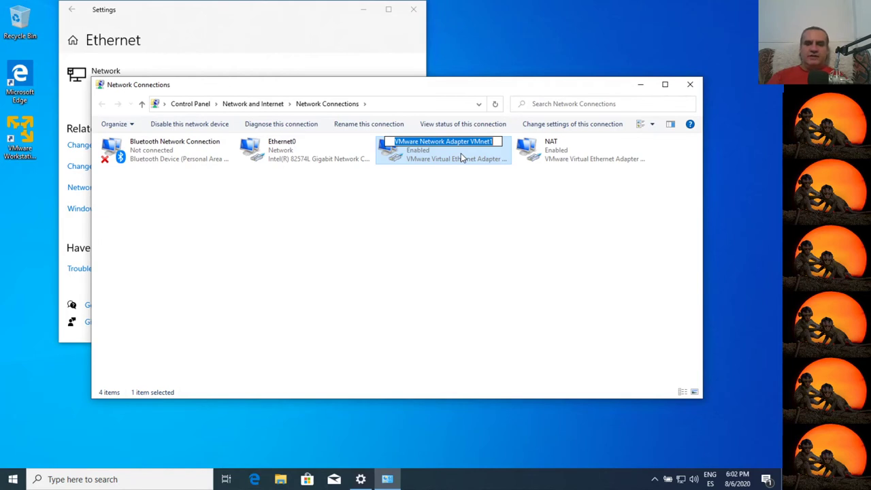
pyautogui.write('H')
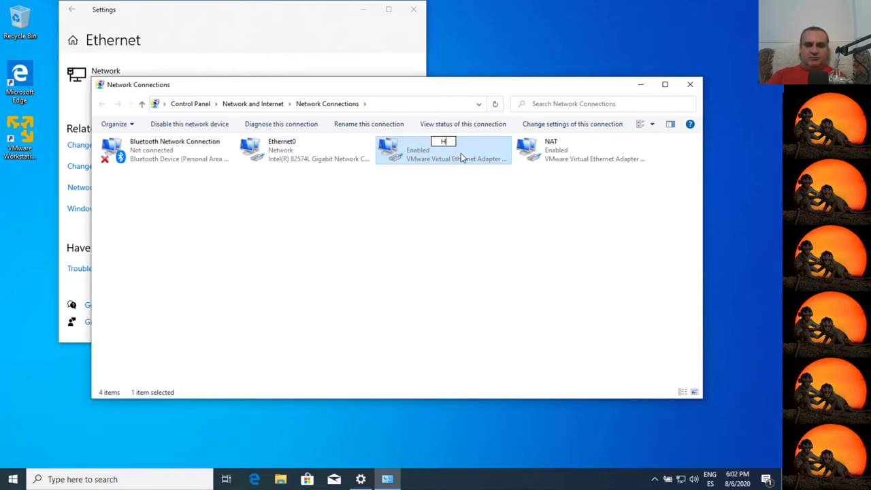
pyautogui.write('O')
pyautogui.press('BackSpace')
pyautogui.write('OST-O')
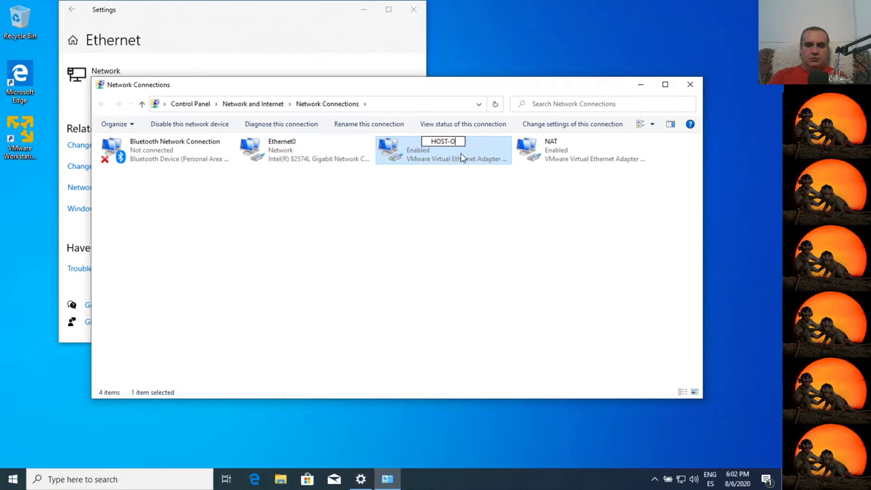
pyautogui.write('NLY')
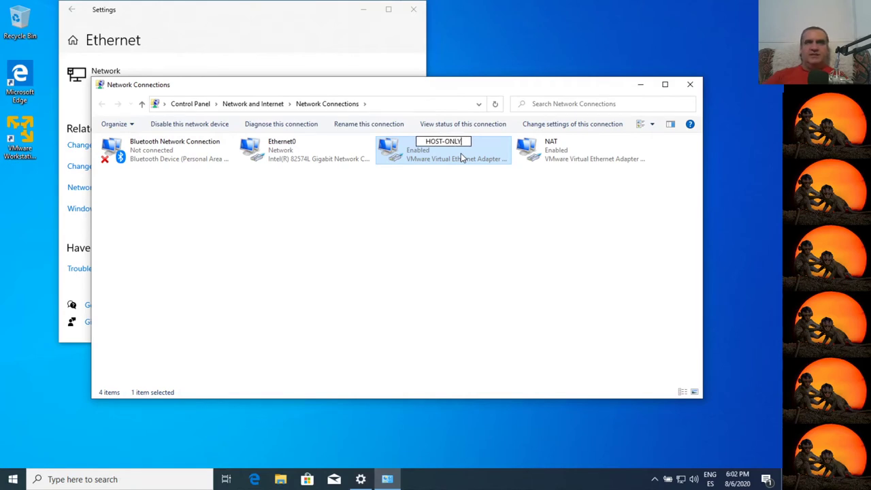
pyautogui.click(457, 145)
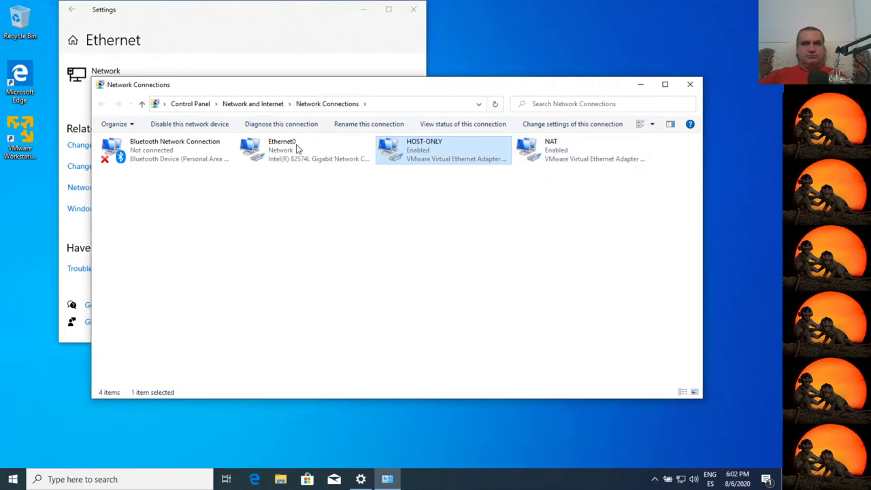
# - Select the Ethernet0 connection for review, and close the Network Connections and Settings windows
pyautogui.click(332, 155)
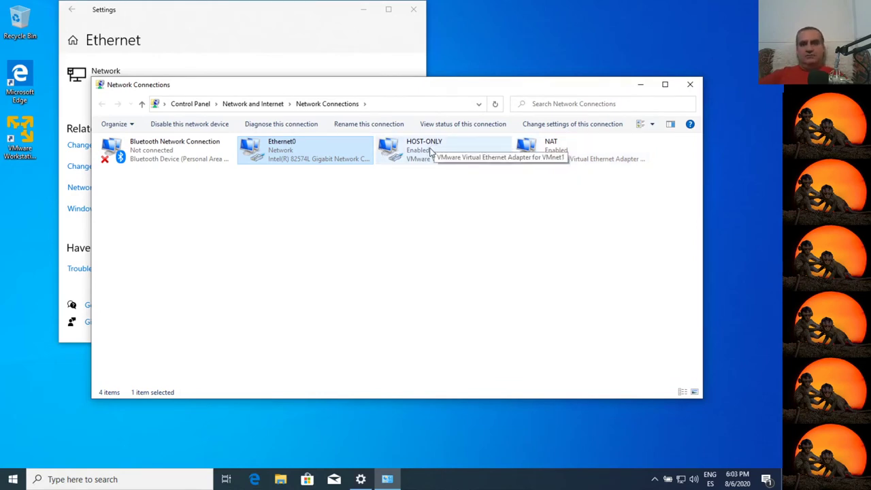
pyautogui.click(693, 86)
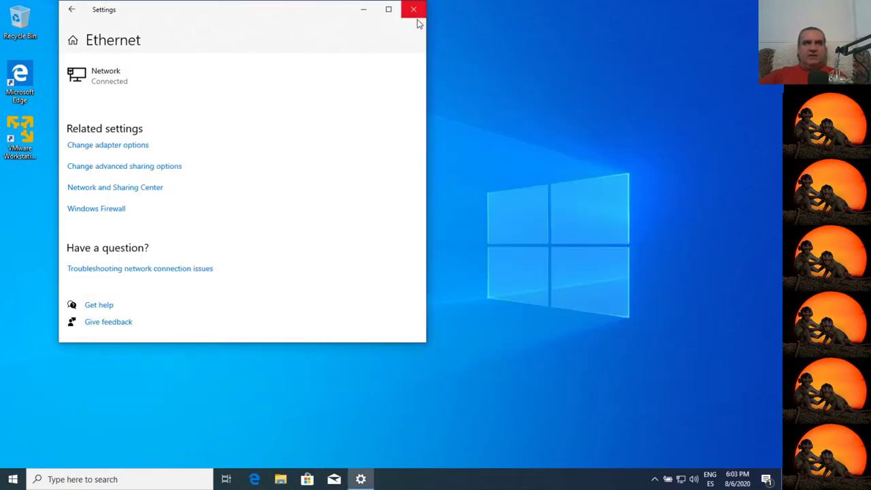
pyautogui.click(415, 10)
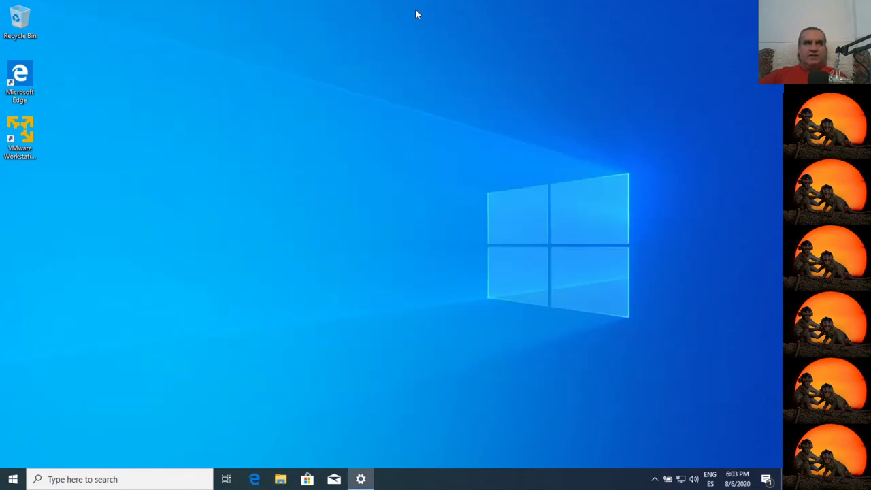
# - Launch VMware Workstation 15 Player for free non-commercial use and postpone the offered Workstation Pro download
pyautogui.doubleClick(22, 143)
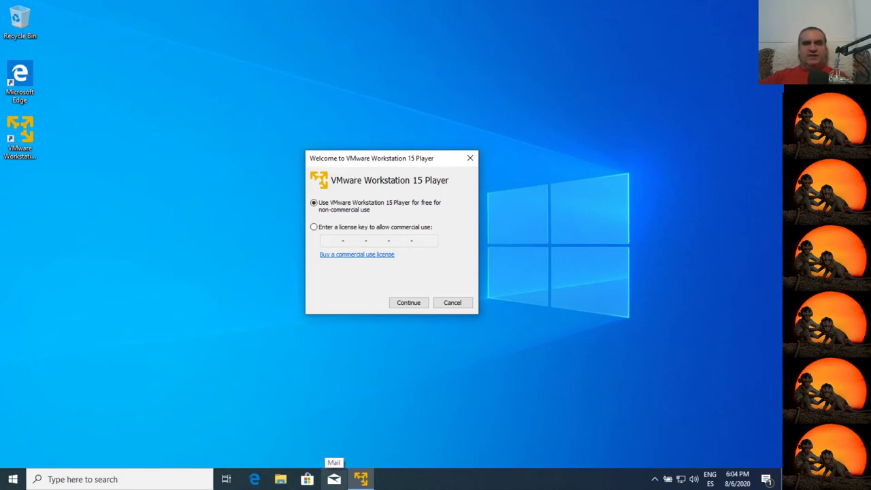
pyautogui.click(409, 303)
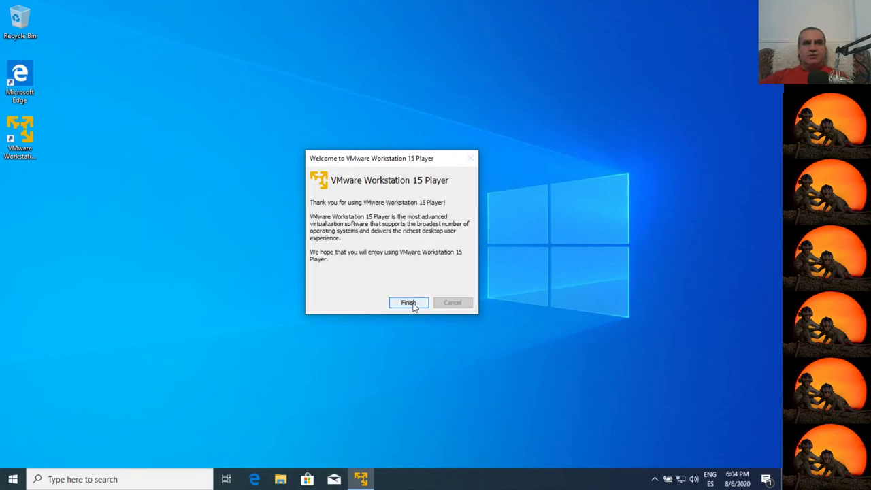
pyautogui.click(408, 302)
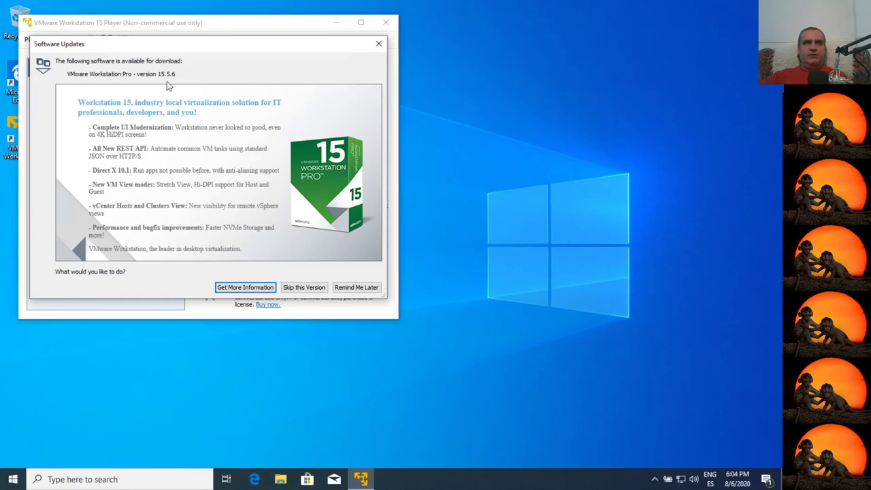
pyautogui.click(364, 289)
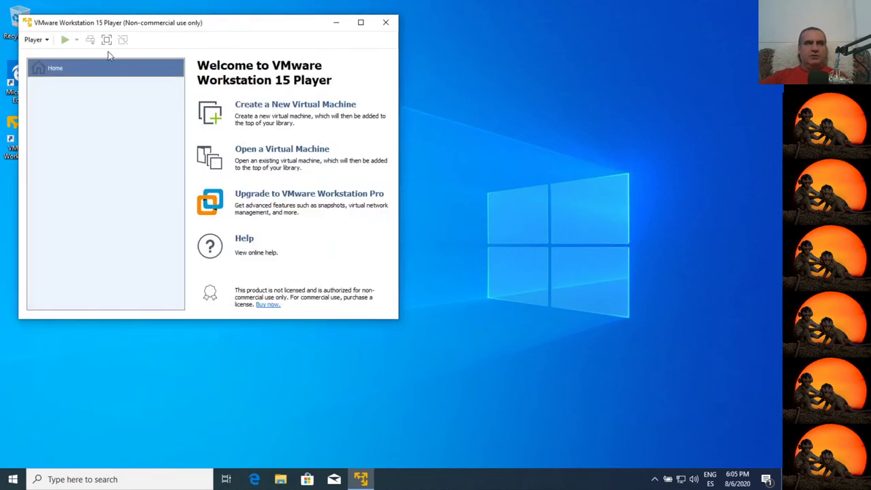
# - Start creating a new virtual machine, choosing to install the operating system later on a blank hard disk
pyautogui.click(286, 105)
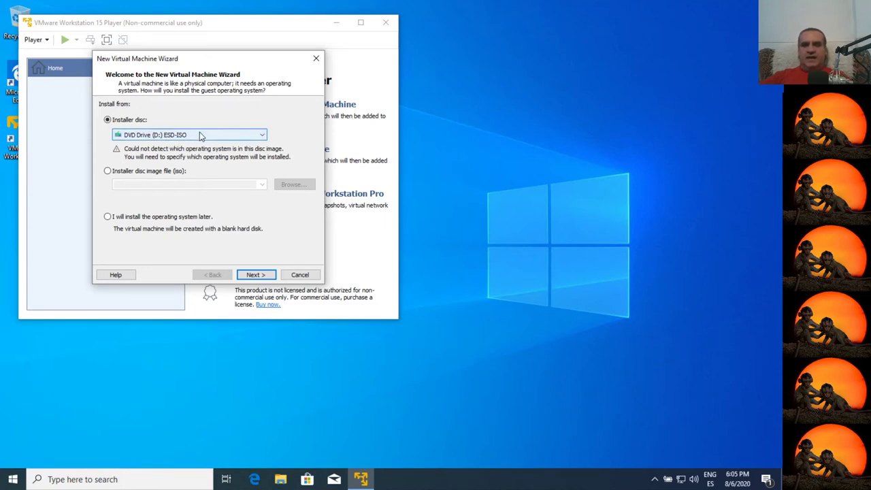
pyautogui.click(127, 172)
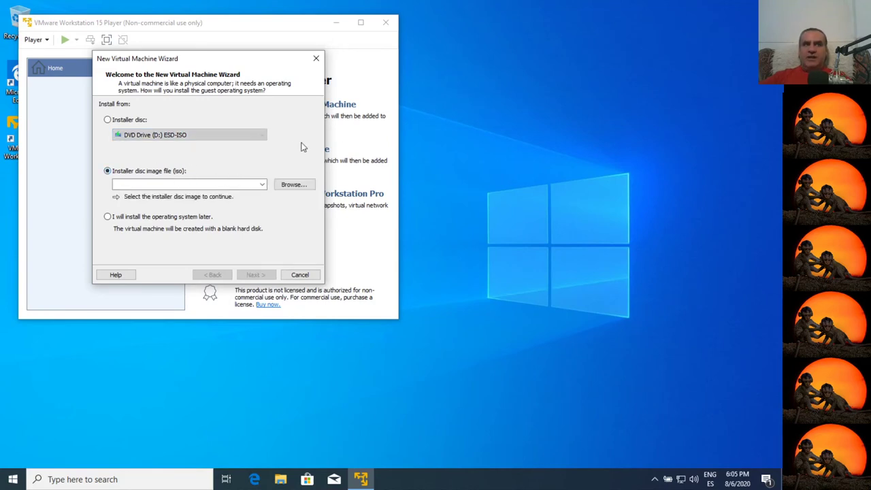
pyautogui.click(169, 217)
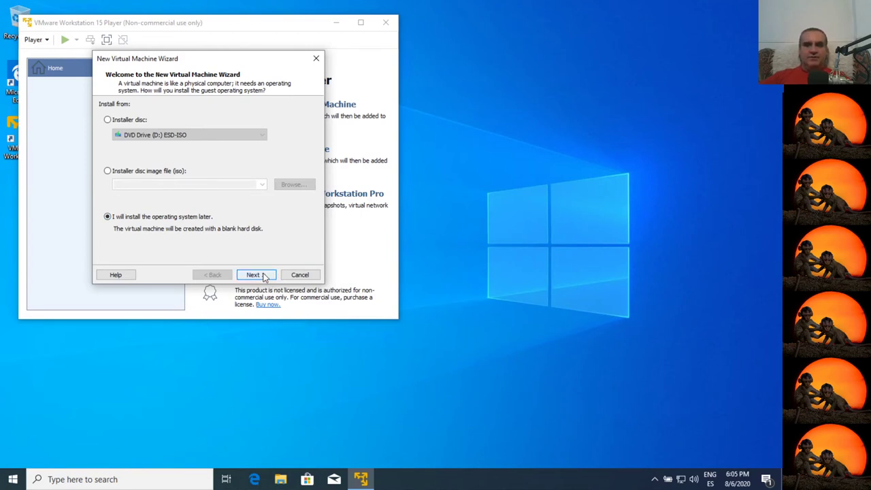
pyautogui.click(264, 276)
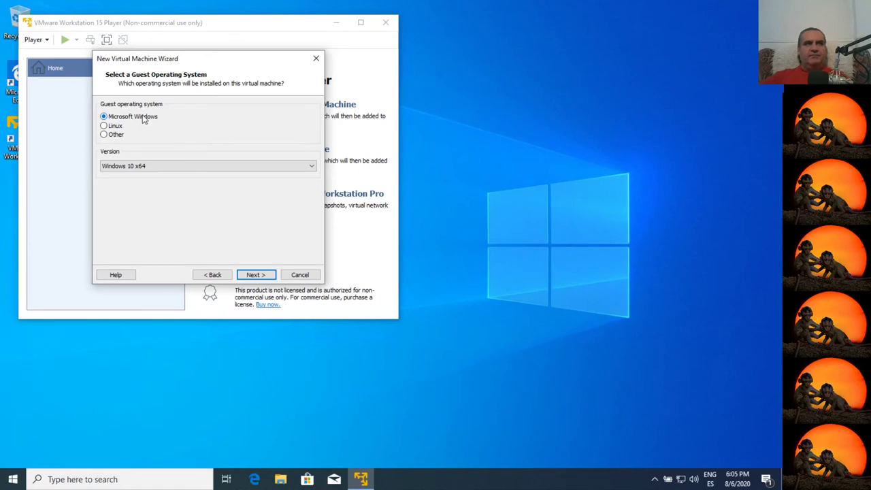
# - Examine the Microsoft Windows versions offered for the guest operating system
pyautogui.click(168, 166)
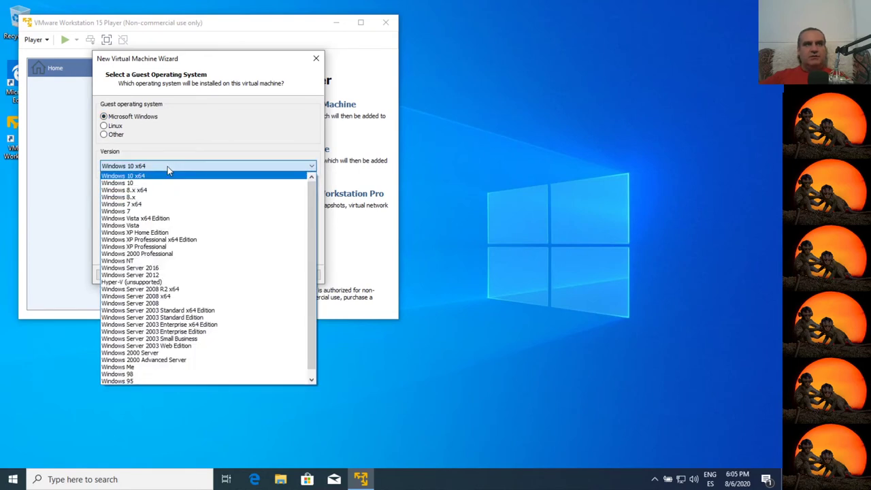
pyautogui.click(312, 381)
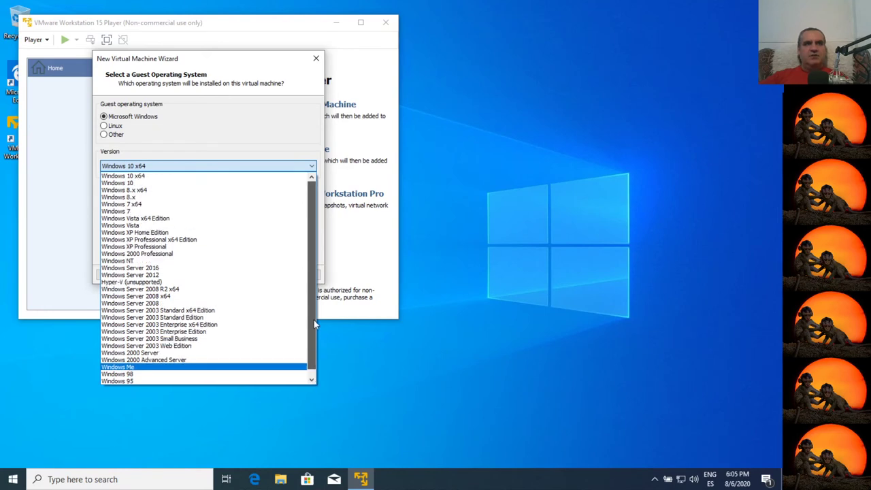
pyautogui.scroll(1, 155, 179)
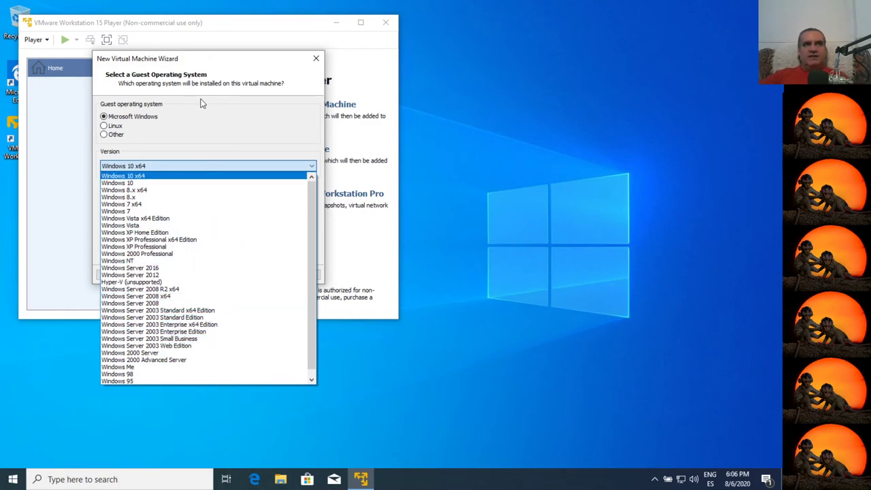
# - Set the guest operating system to Linux with the version Other Linux 2.4.x kernel
pyautogui.click(106, 133)
pyautogui.click(109, 126)
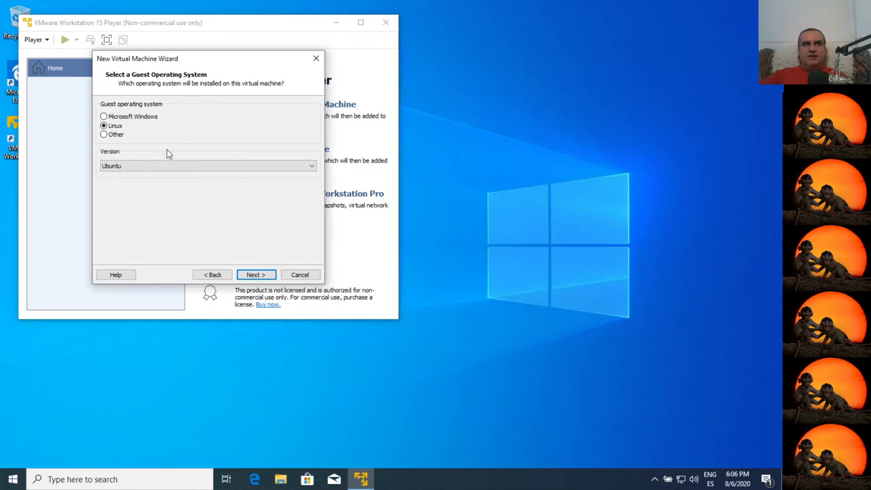
pyautogui.click(190, 166)
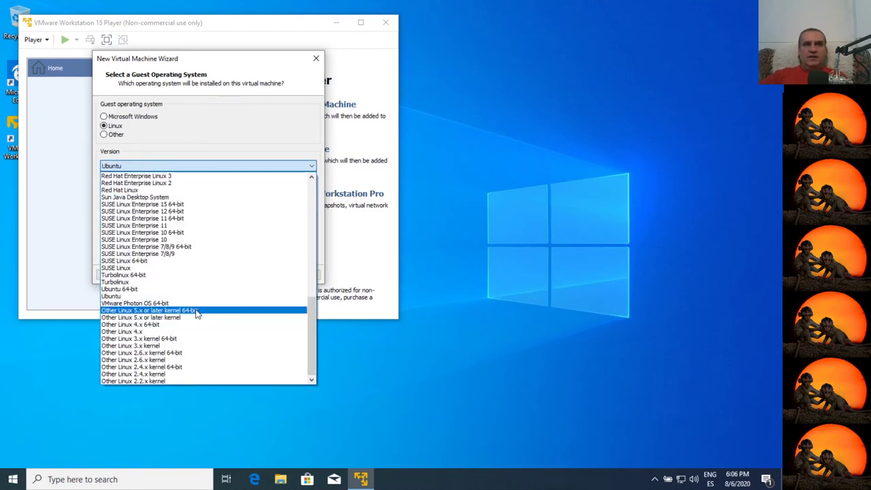
pyautogui.click(189, 374)
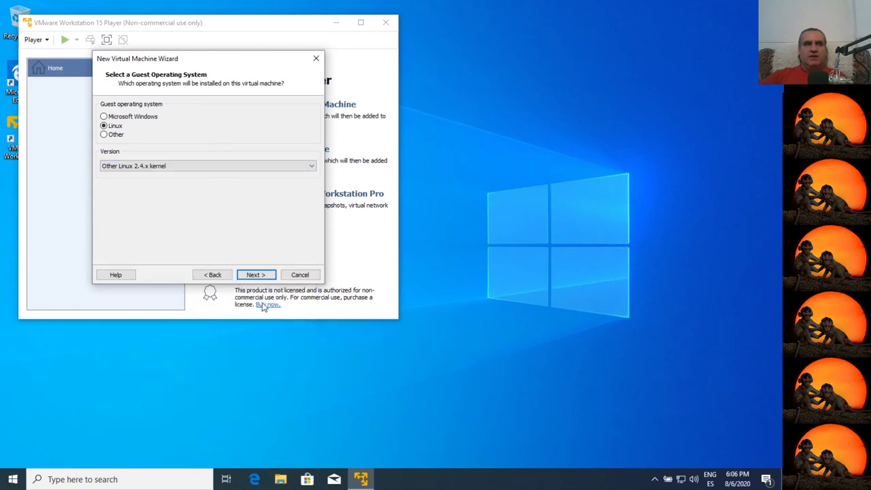
# - Browse the Linux distributions offered and set the guest version to Fedora 64-bit
pyautogui.click(285, 169)
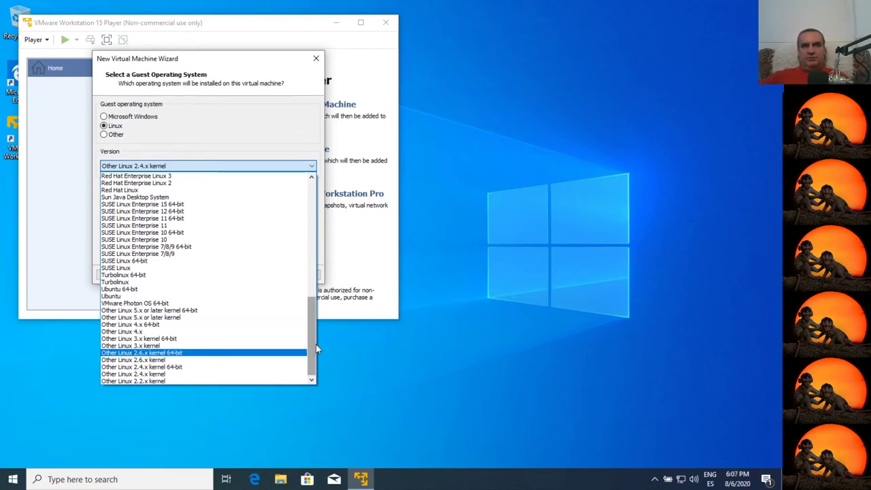
pyautogui.moveTo(311, 345); pyautogui.dragTo(308, 317)
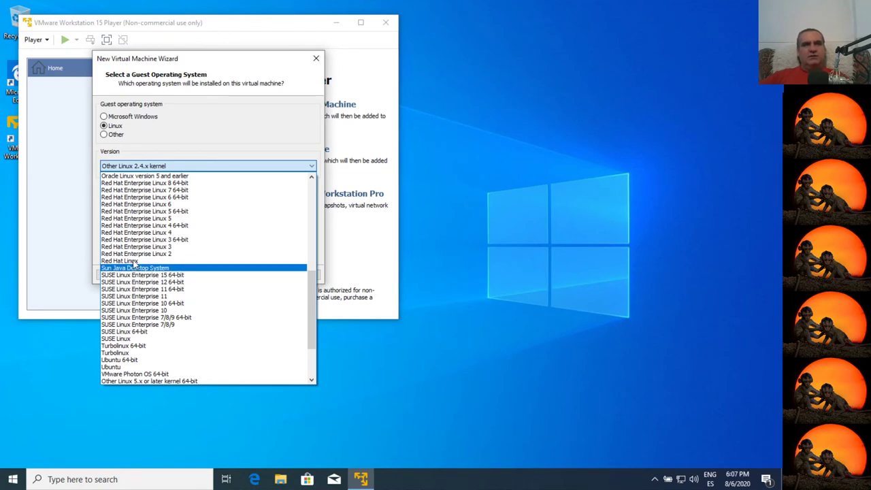
pyautogui.moveTo(308, 314); pyautogui.dragTo(306, 229)
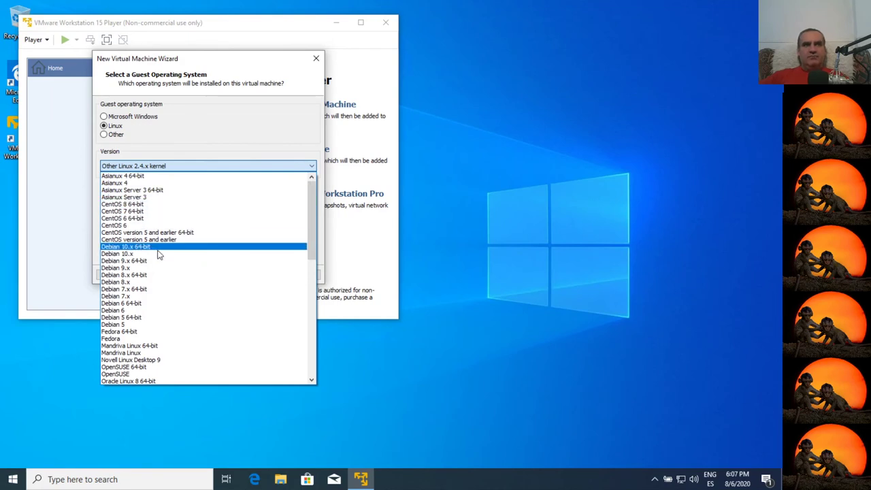
pyautogui.click(140, 332)
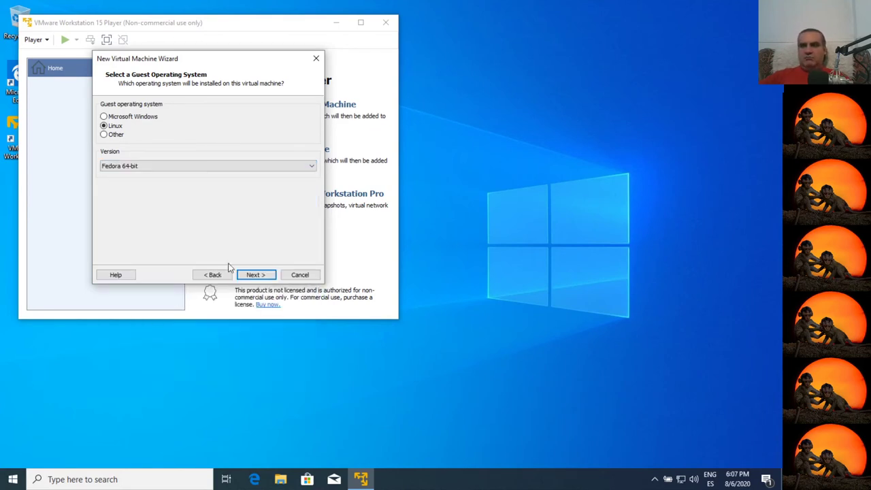
# - Switch the guest operating system type to Other and examine the versions it offers
pyautogui.click(118, 138)
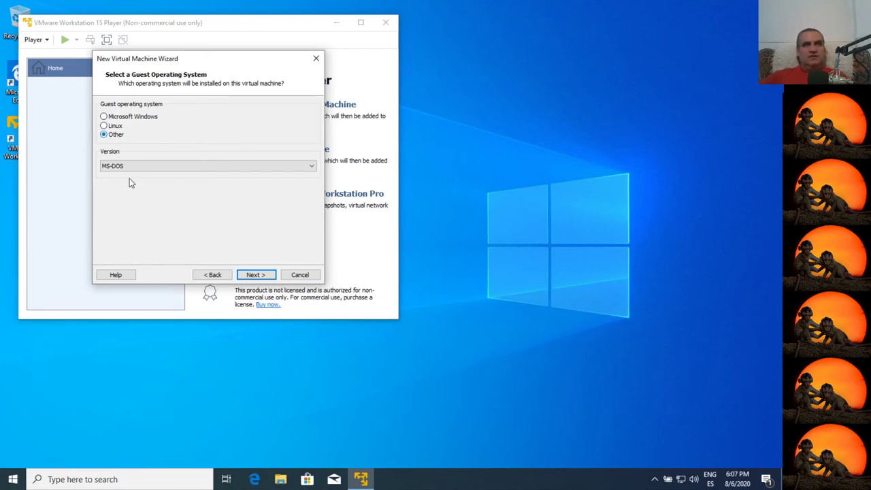
pyautogui.click(172, 171)
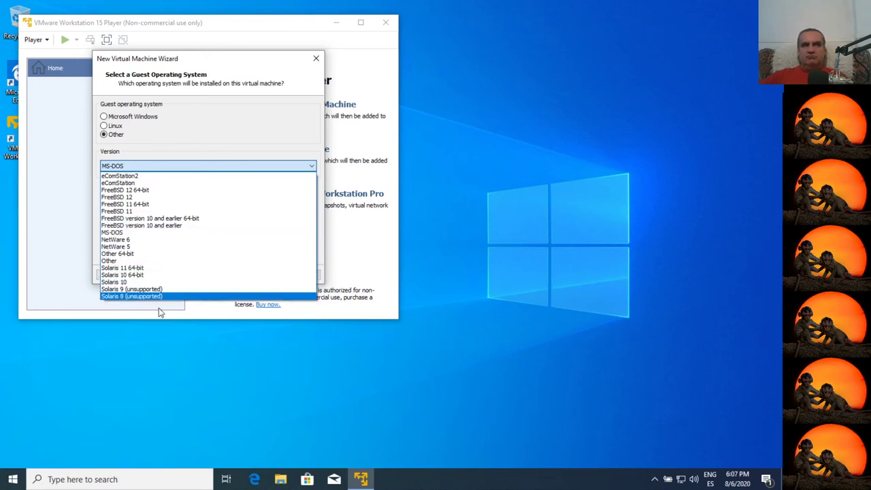
pyautogui.click(196, 151)
# - Set the guest operating system to Linux with the version Fedora 64-bit and proceed to naming the virtual machine
pyautogui.click(103, 126)
pyautogui.click(136, 166)
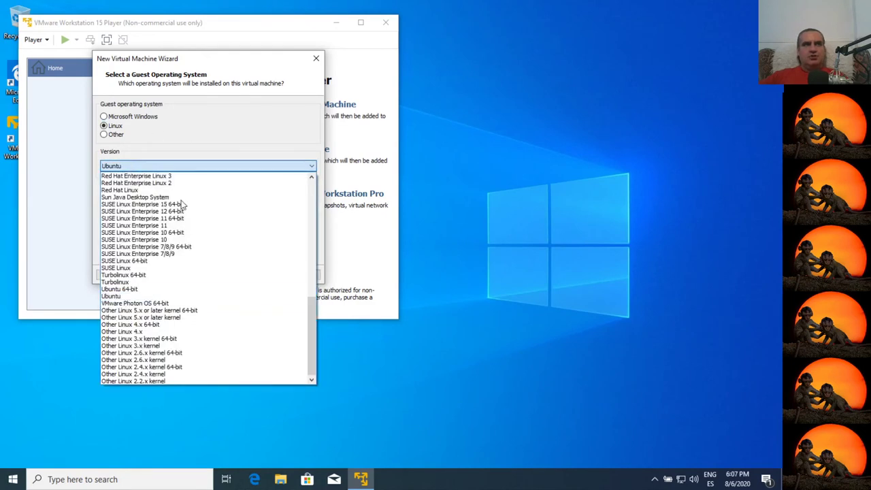
pyautogui.scroll(9, 157, 266)
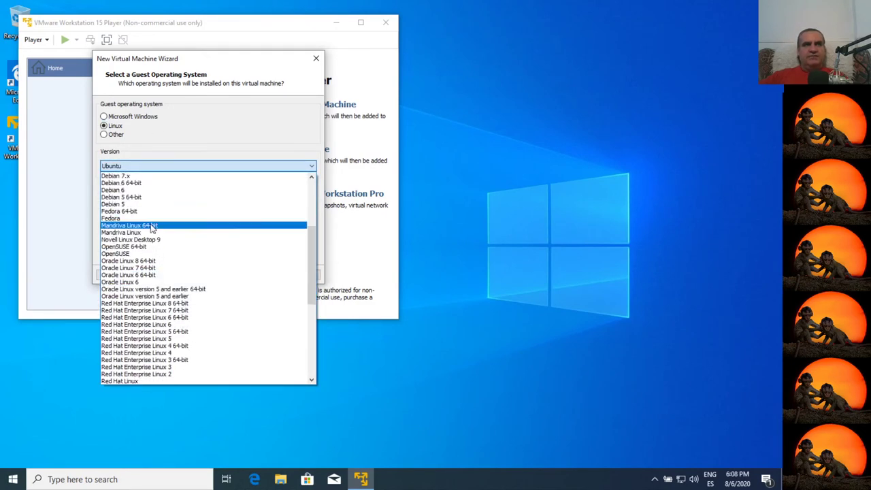
pyautogui.click(139, 212)
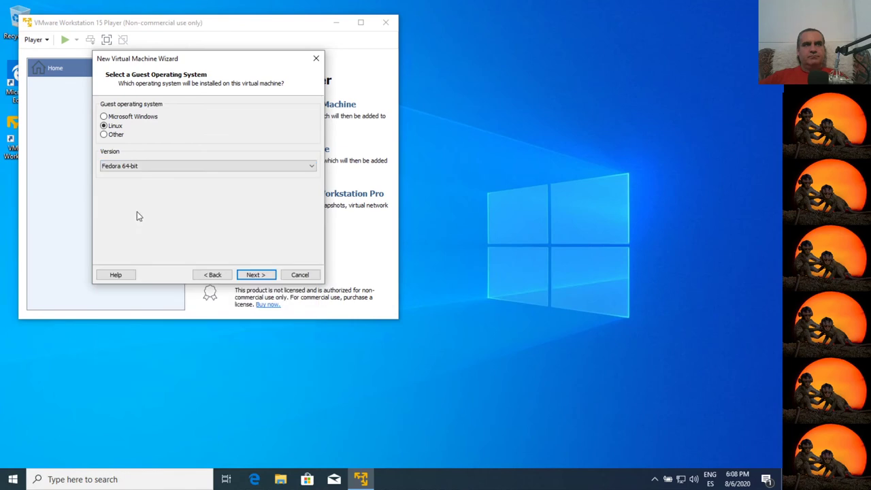
pyautogui.click(253, 275)
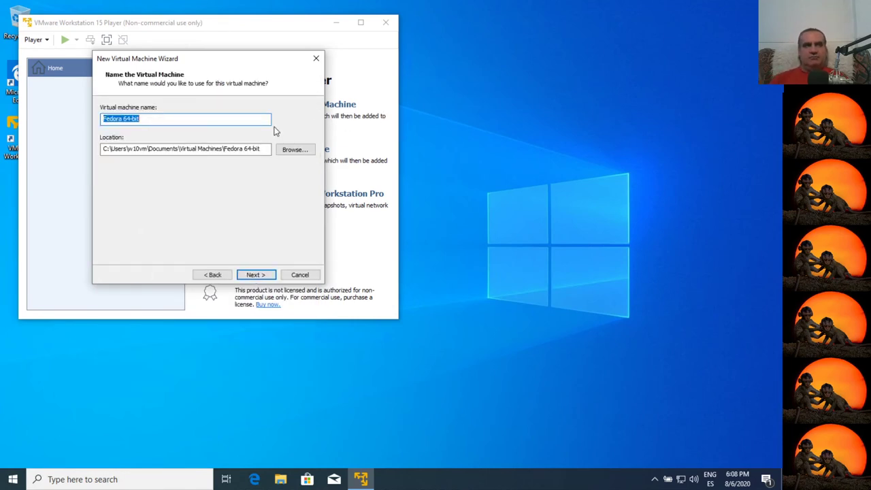
# - Enter a first name as the virtual machine's name, keep the default storage location, and proceed to the disk capacity
pyautogui.write('hugo')
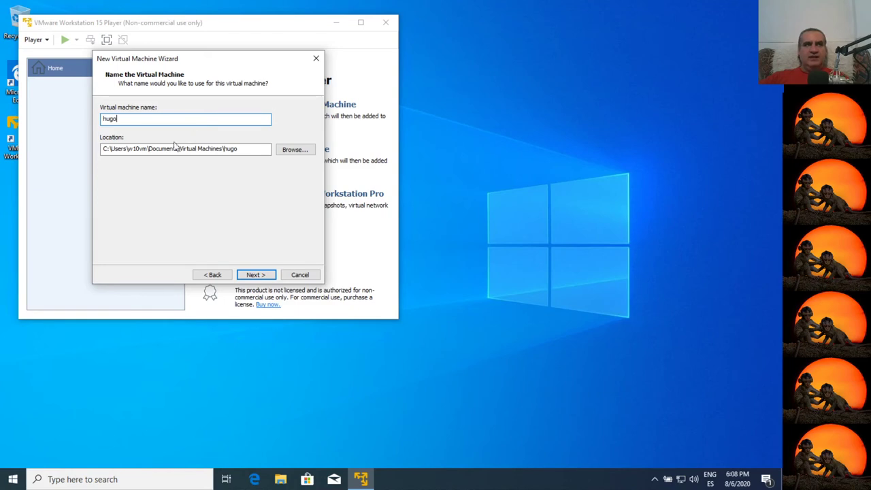
pyautogui.moveTo(258, 150); pyautogui.dragTo(89, 151)
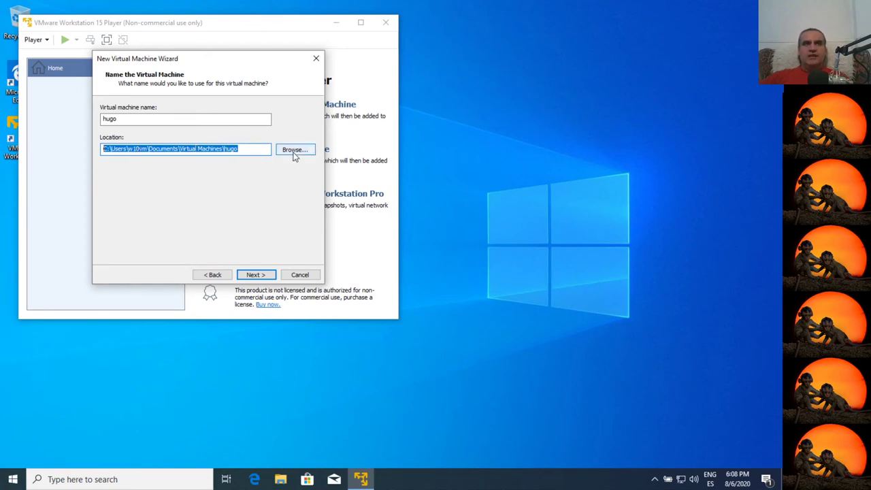
pyautogui.click(252, 150)
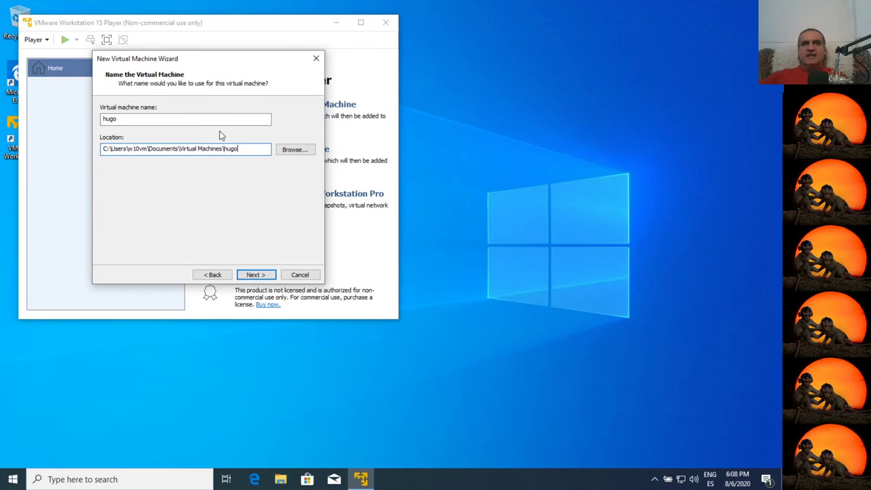
pyautogui.click(256, 275)
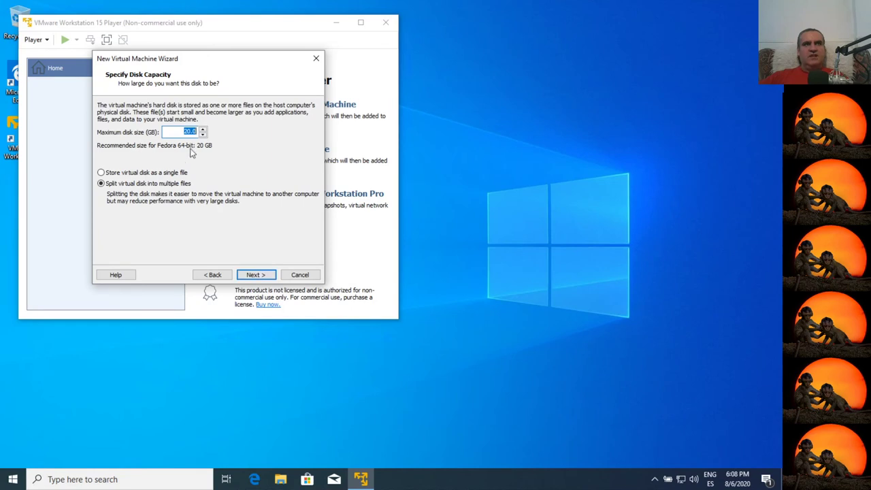
# - Set the maximum disk size to 11.9 GB, keeping the virtual disk split into multiple files, and proceed to the summary
pyautogui.press('BackSpace')
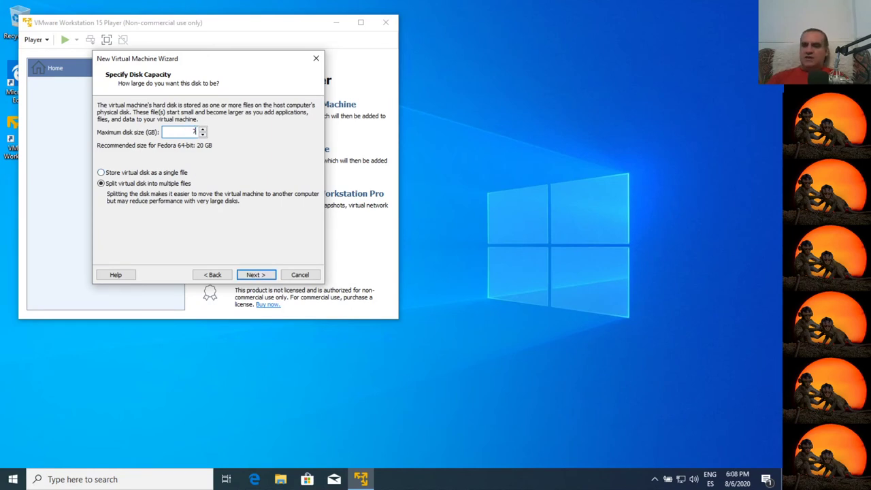
pyautogui.write('10')
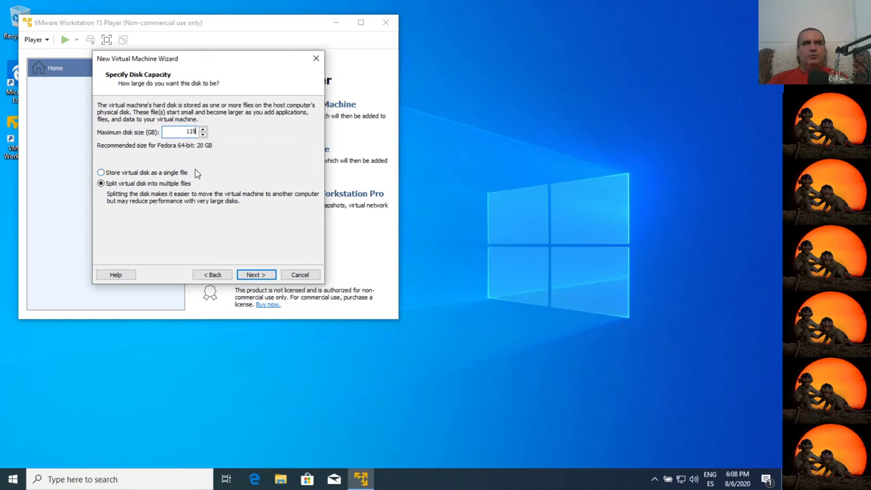
pyautogui.write('g')
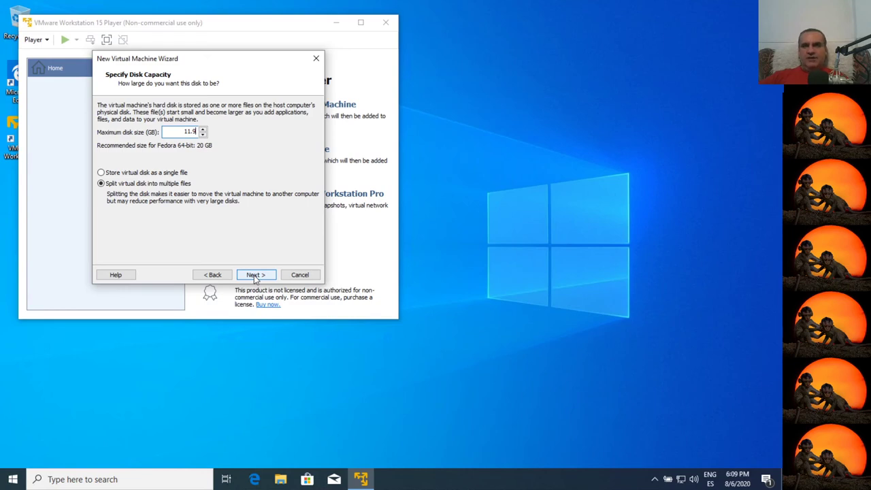
pyautogui.click(254, 274)
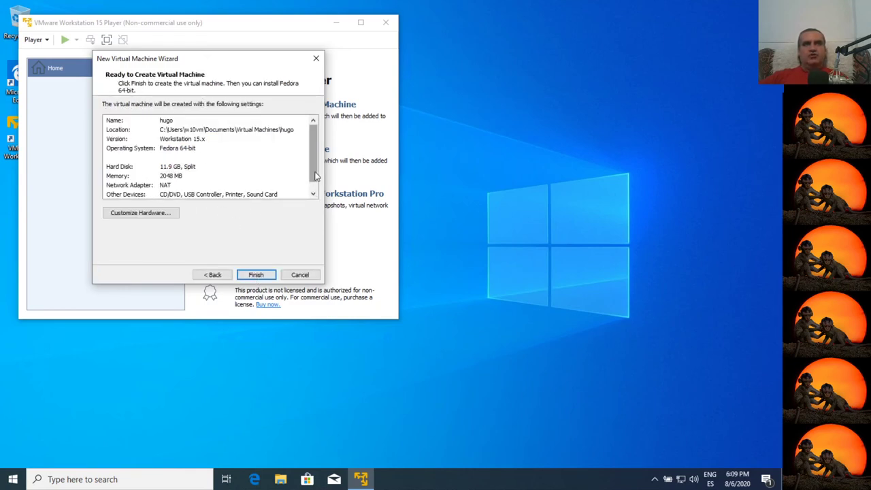
# - Review the summary of the virtual machine's settings and finish creating it
pyautogui.click(314, 194)
pyautogui.scroll(1, 311, 145)
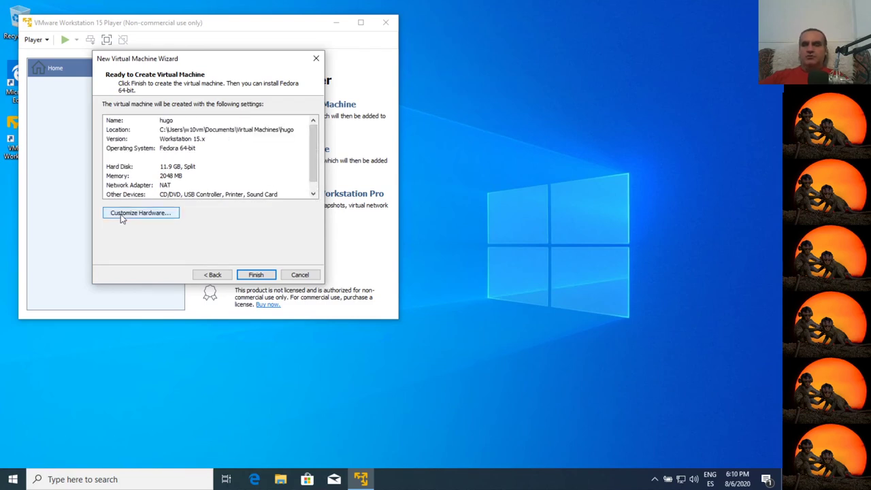
pyautogui.click(257, 276)
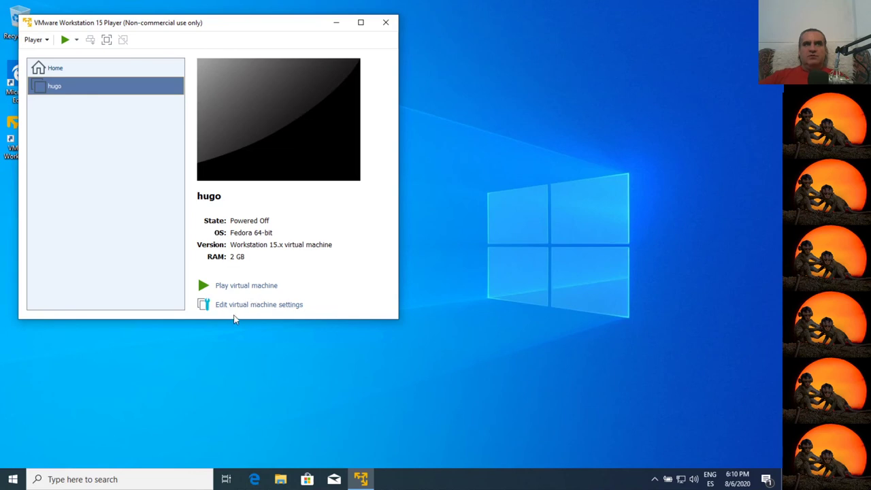
# - Remove the USB controller, sound card and printer from the new virtual machine's hardware
pyautogui.click(259, 307)
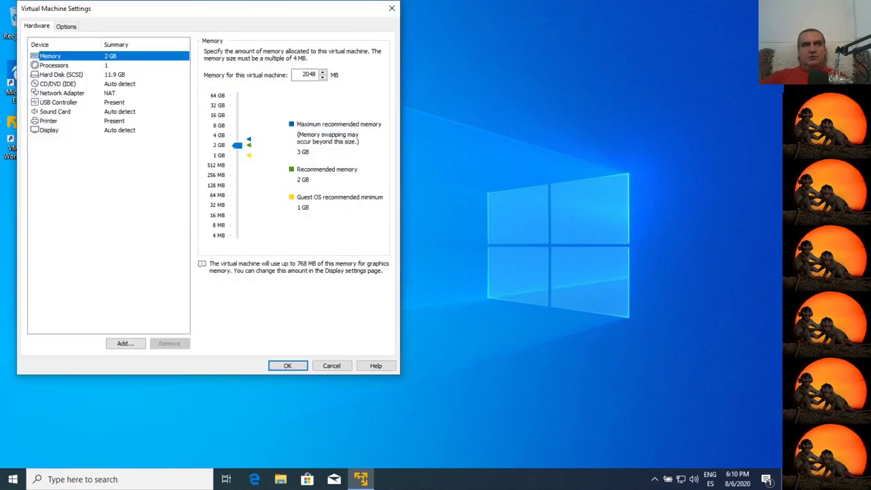
pyautogui.click(55, 102)
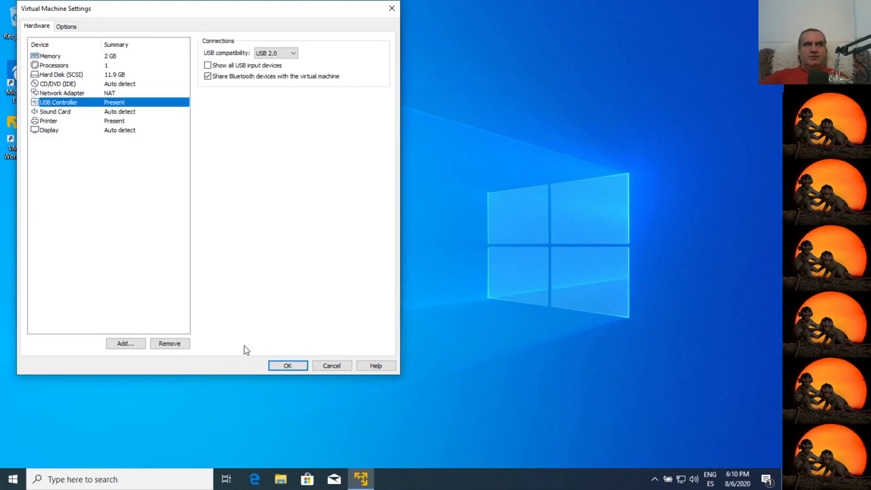
pyautogui.click(173, 342)
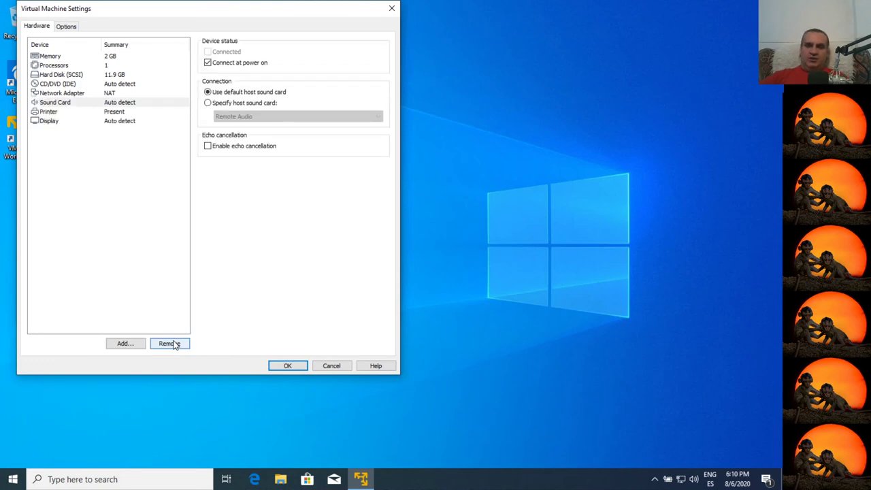
pyautogui.click(172, 344)
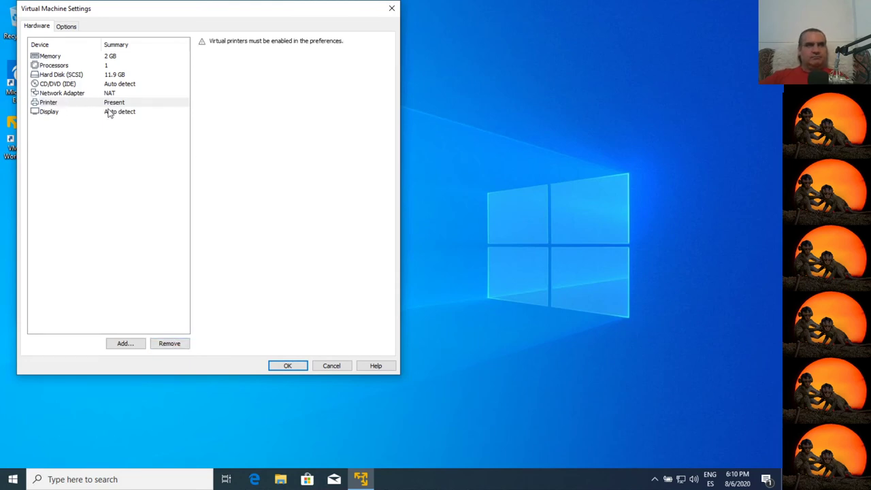
pyautogui.click(169, 344)
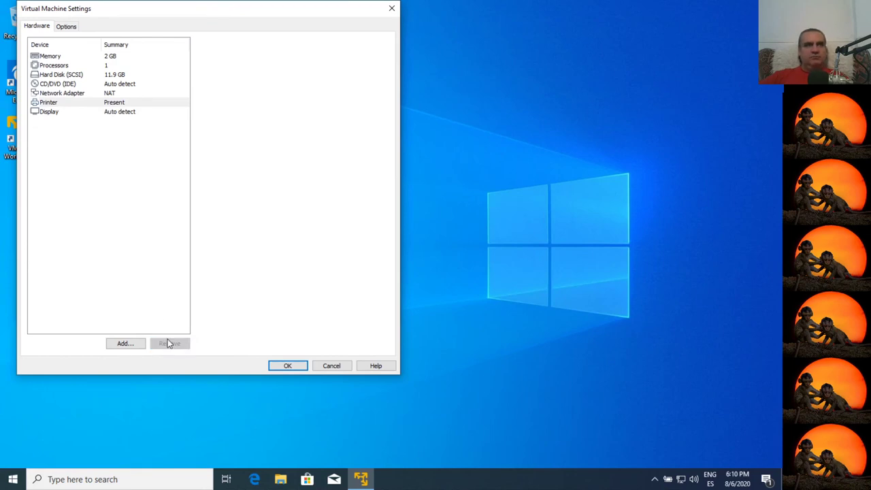
# - Examine the CD/DVD settings and the network adapter's host-only, custom and LAN segment options, leaving the connection on NAT
pyautogui.click(76, 84)
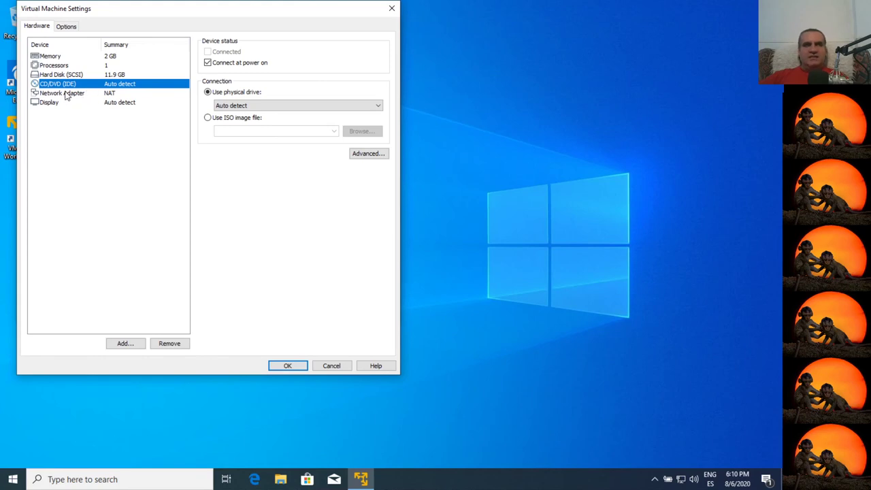
pyautogui.click(65, 94)
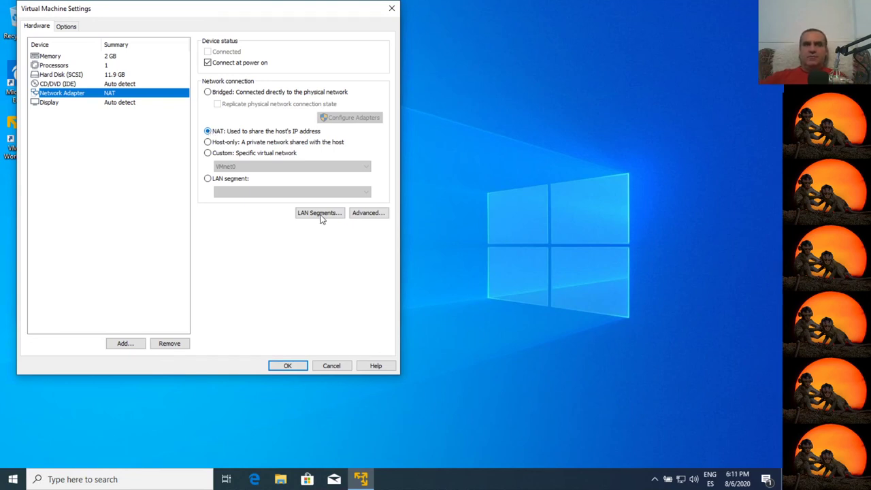
pyautogui.click(223, 144)
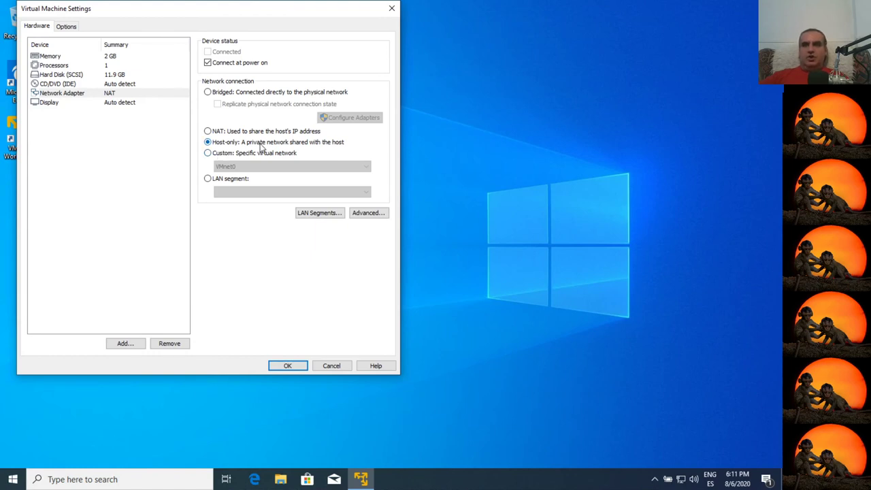
pyautogui.click(208, 154)
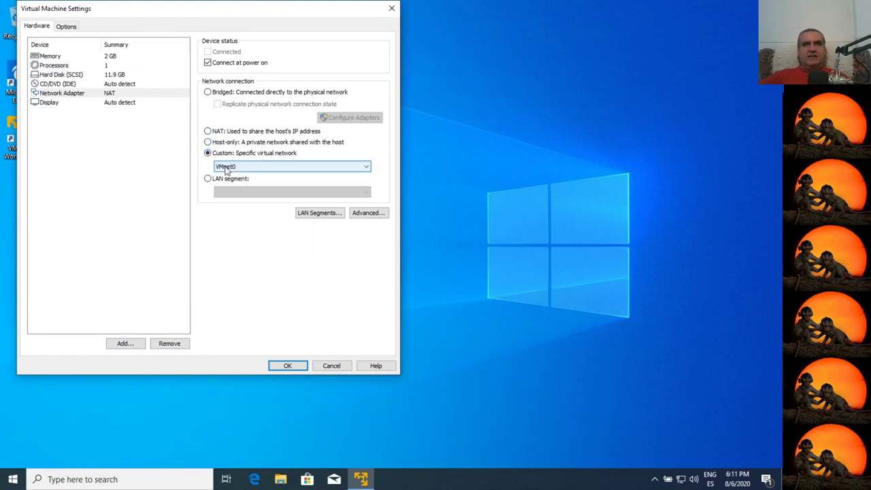
pyautogui.click(226, 168)
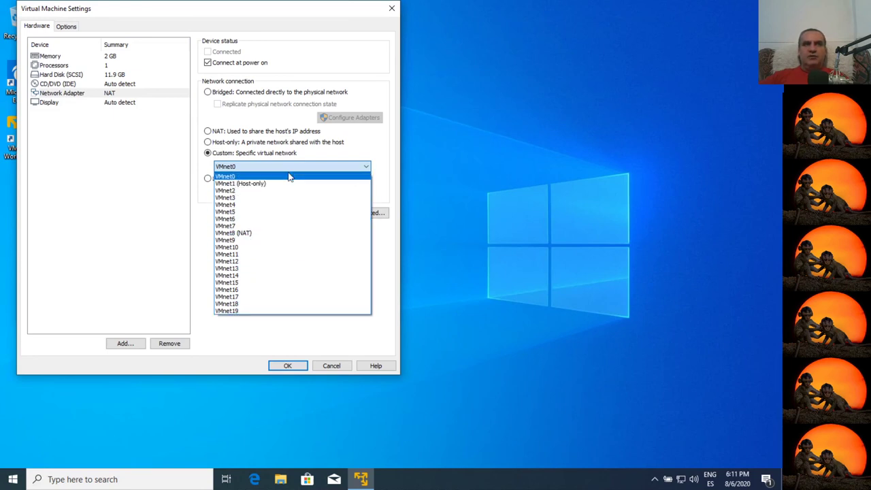
pyautogui.click(244, 146)
pyautogui.click(214, 143)
pyautogui.click(227, 179)
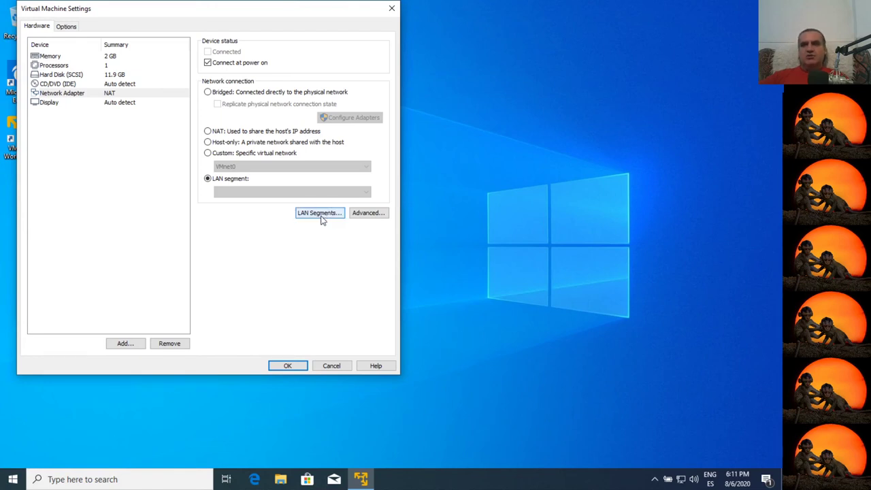
pyautogui.click(233, 132)
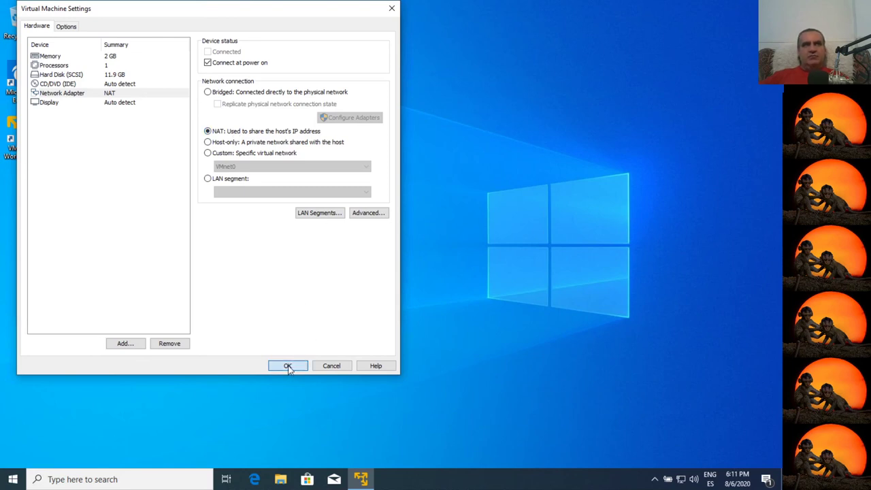
# - Enable virtualization of Intel VT-x/EPT or AMD-V/RVI, CPU performance counters and IOMMU for the virtual machine's processor
pyautogui.click(68, 66)
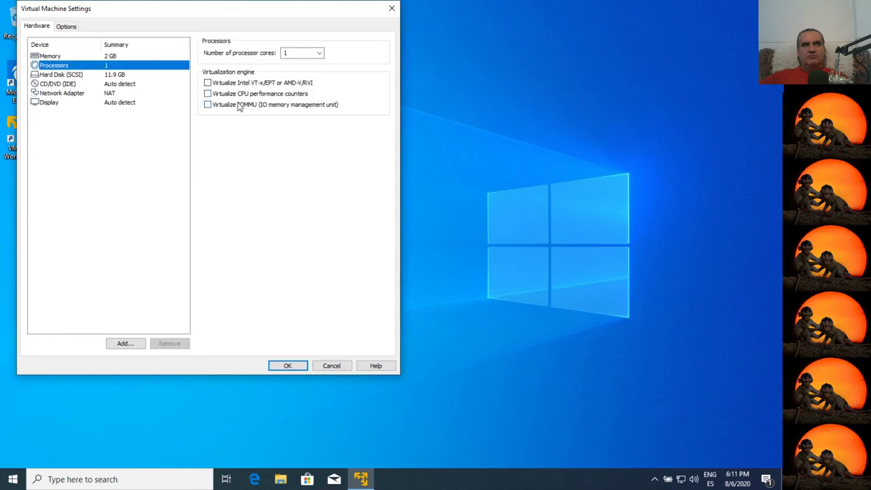
pyautogui.click(221, 105)
pyautogui.click(221, 94)
pyautogui.click(219, 83)
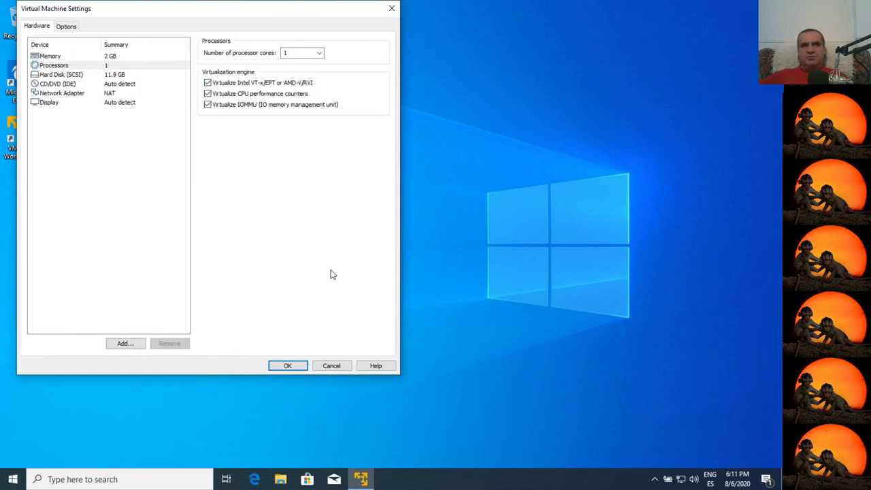
# - Check the available processor core counts and the memory allocation without changing them, and save the virtual machine settings
pyautogui.click(303, 56)
pyautogui.click(317, 54)
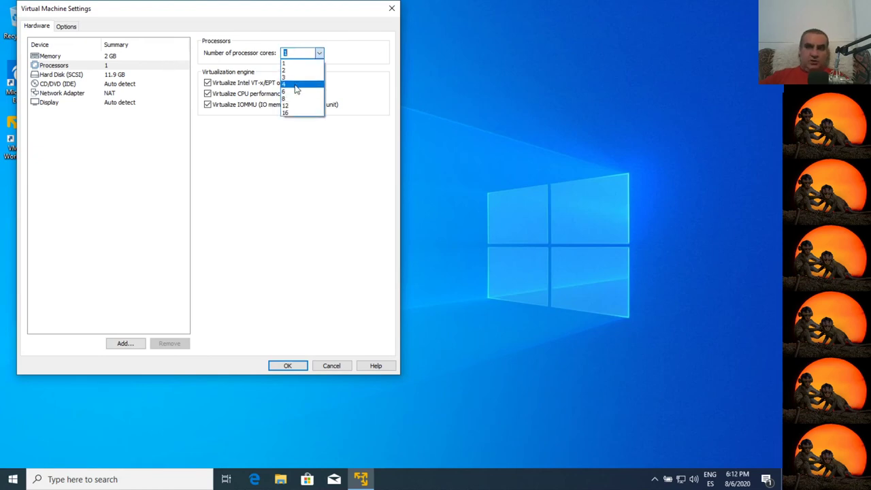
pyautogui.click(117, 57)
pyautogui.click(112, 57)
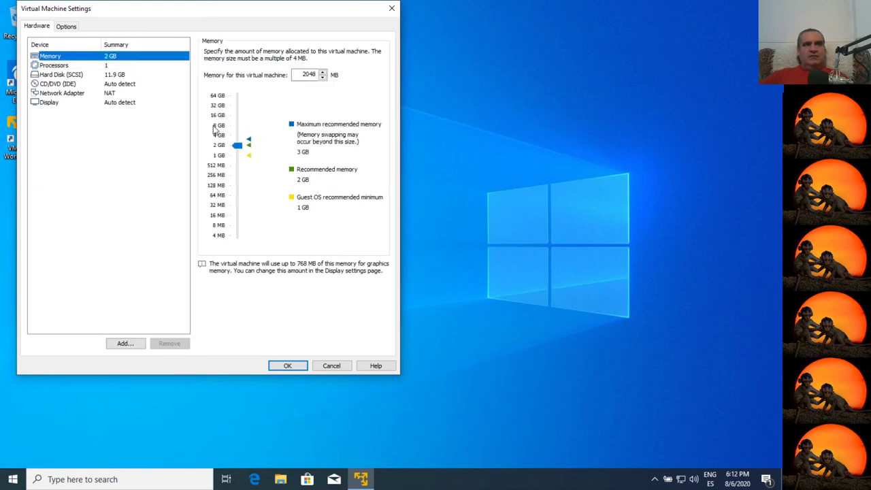
pyautogui.click(287, 365)
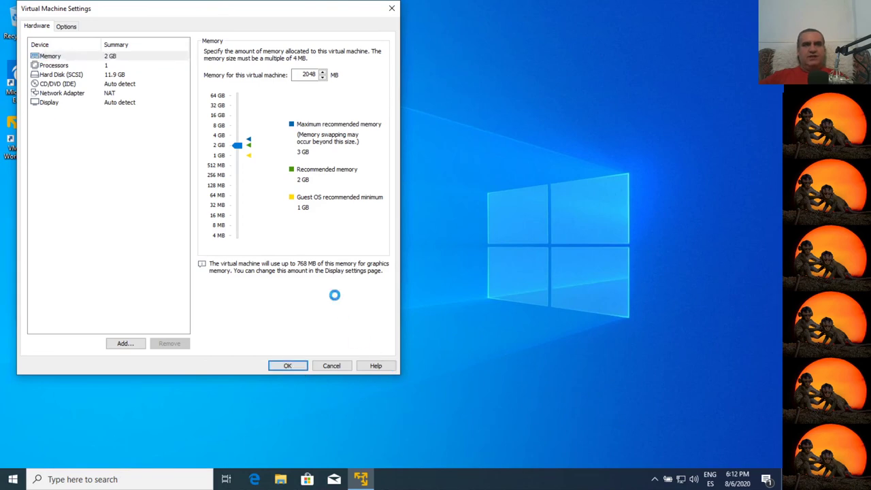